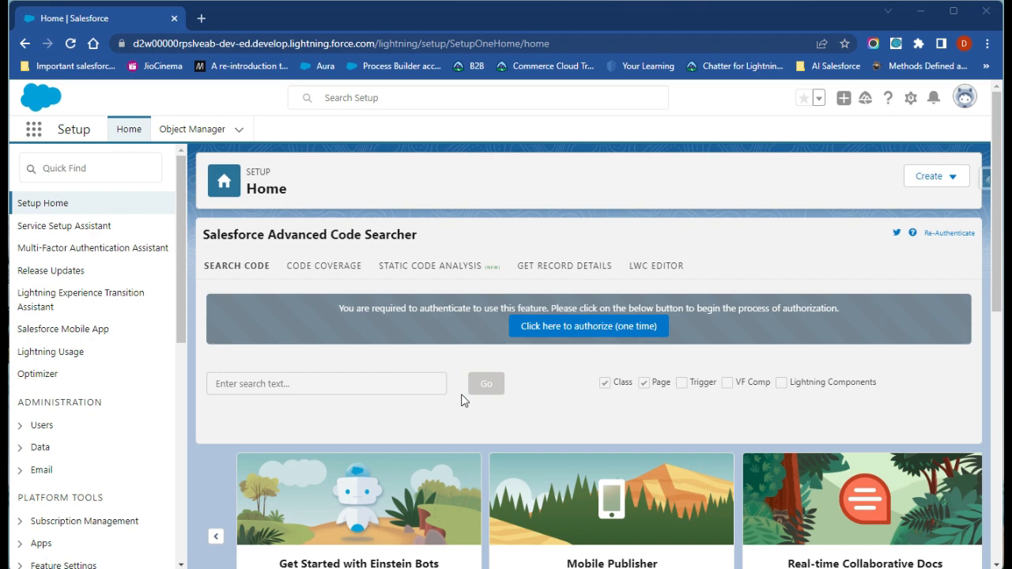
- Search Setup for FLOW and open the Flows page under Process Automation
click(110, 178)
click(96, 230)
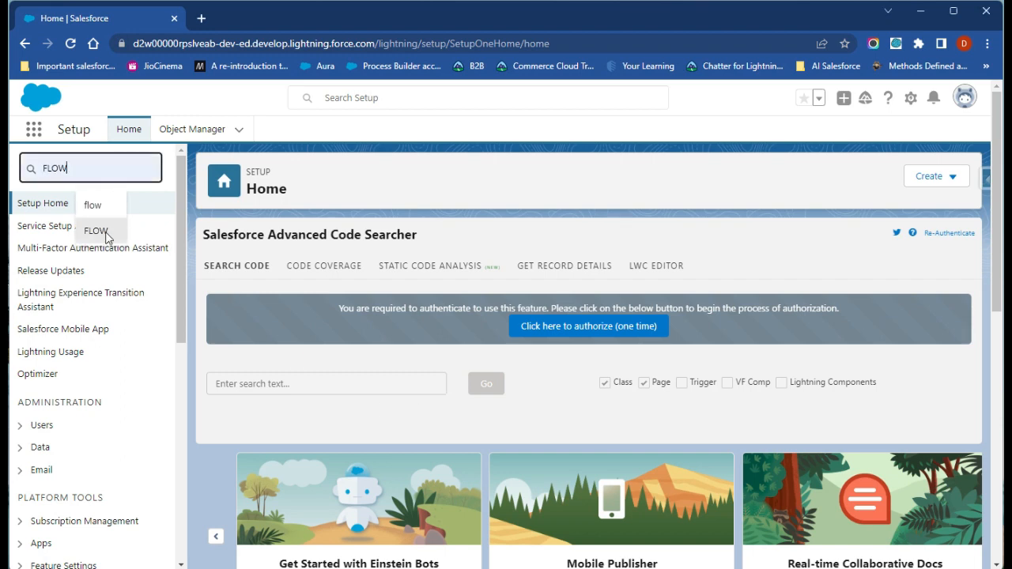
click(60, 317)
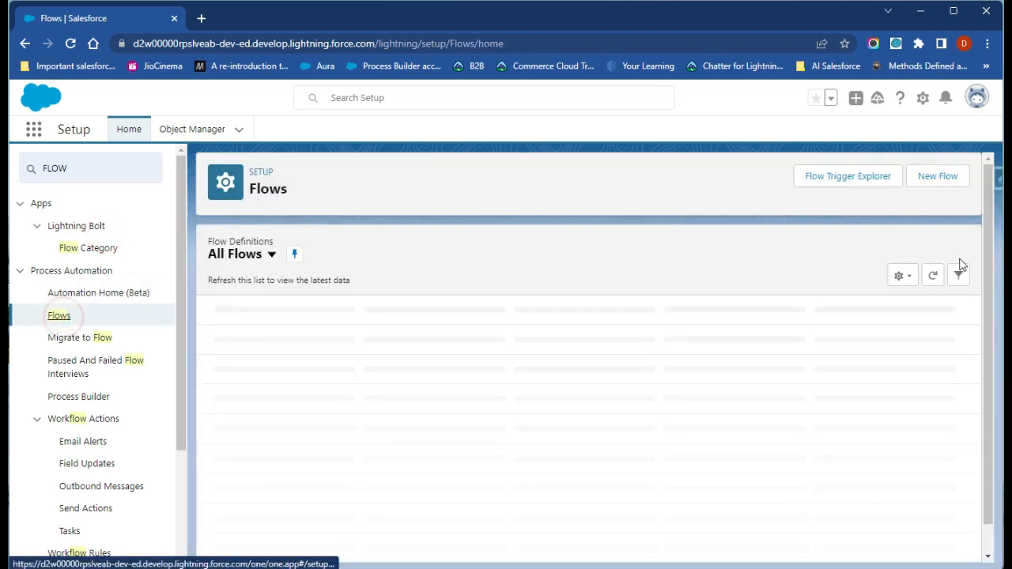
- Create a new flow of the Record-Triggered Flow type
click(948, 177)
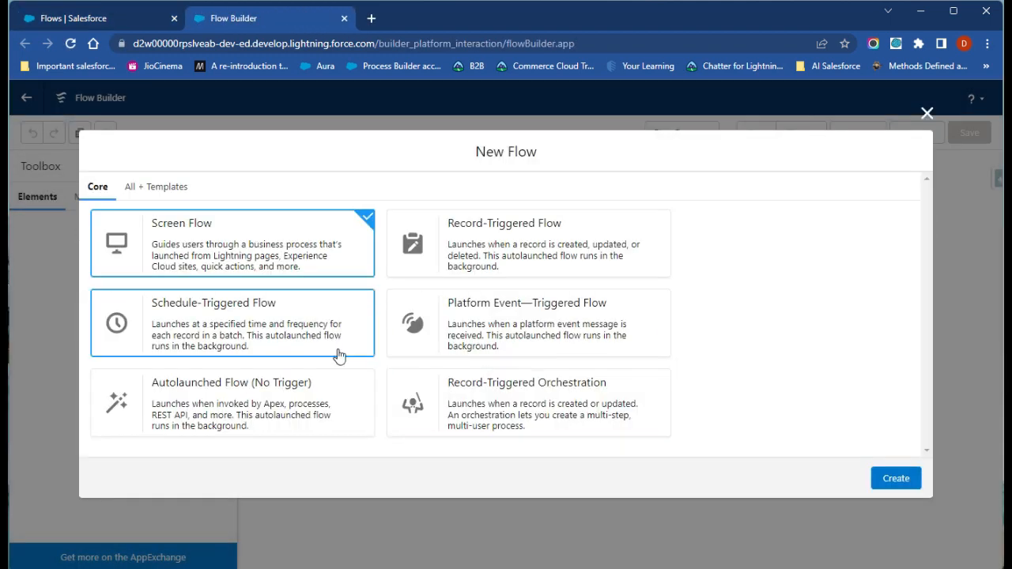
click(536, 243)
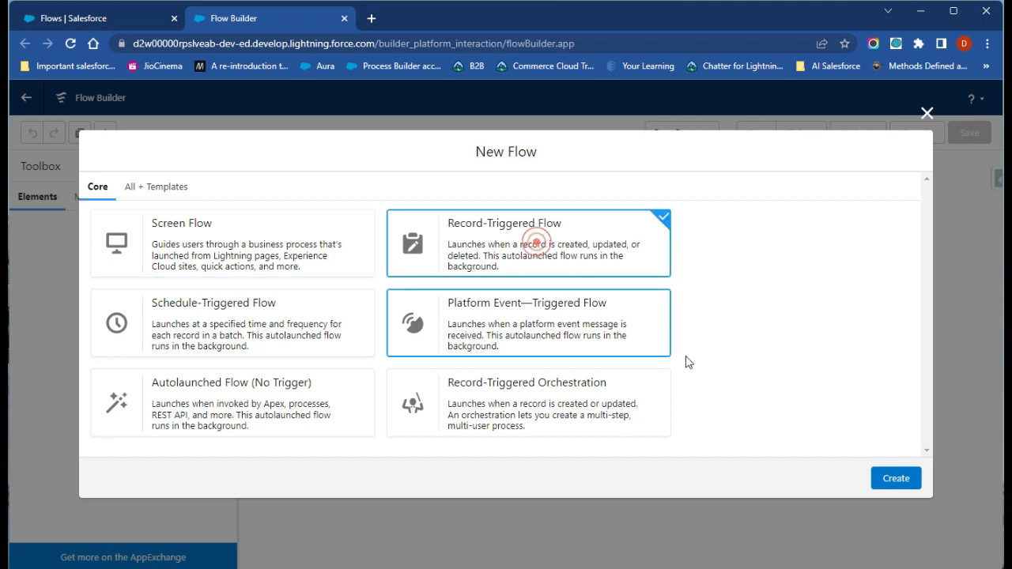
click(896, 479)
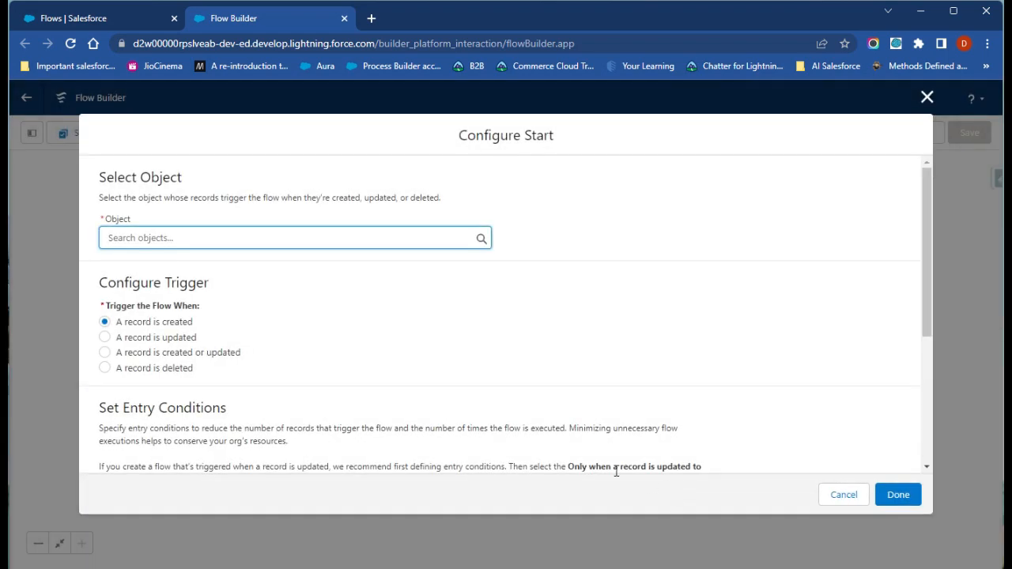
- Set Account as the object that triggers the flow, and review the trigger and condition requirement settings without changing them
click(184, 237)
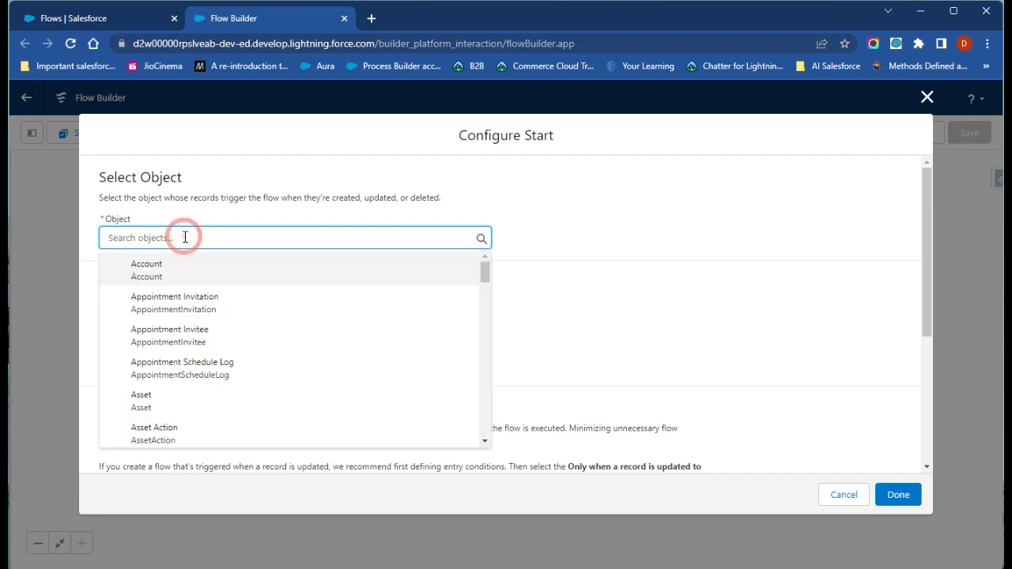
click(177, 269)
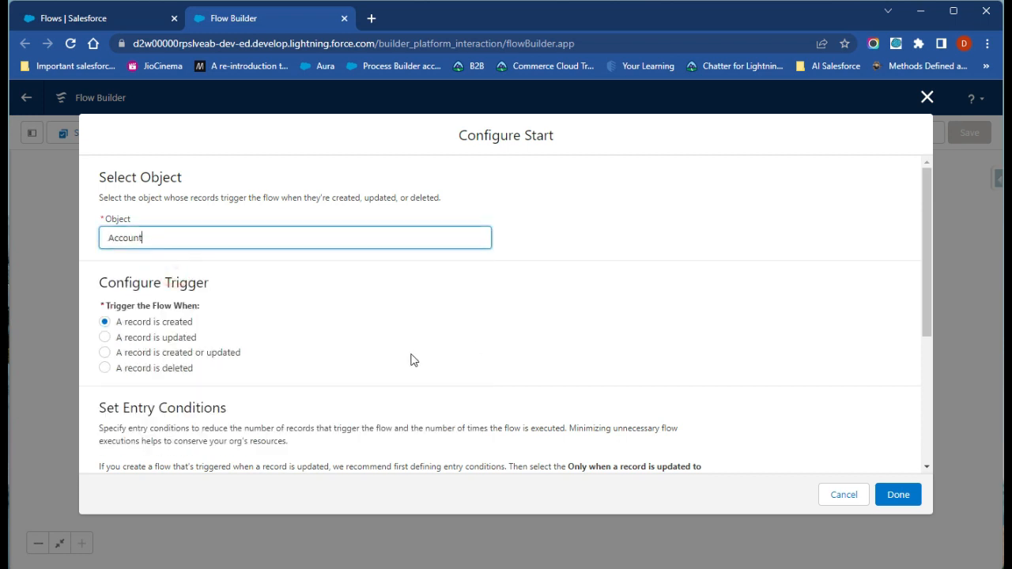
scroll(412, 356, down, 4)
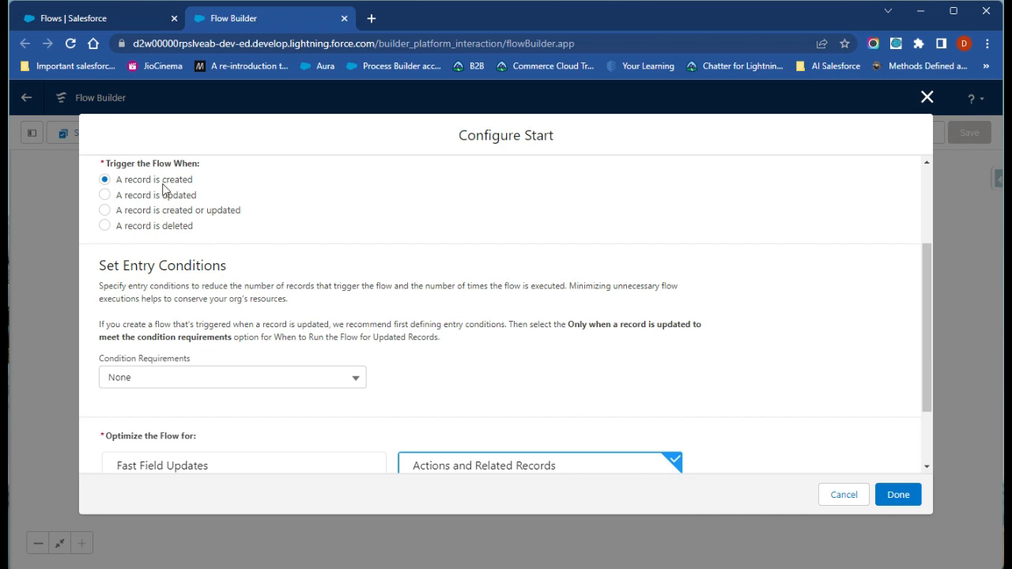
scroll(431, 413, down, 2)
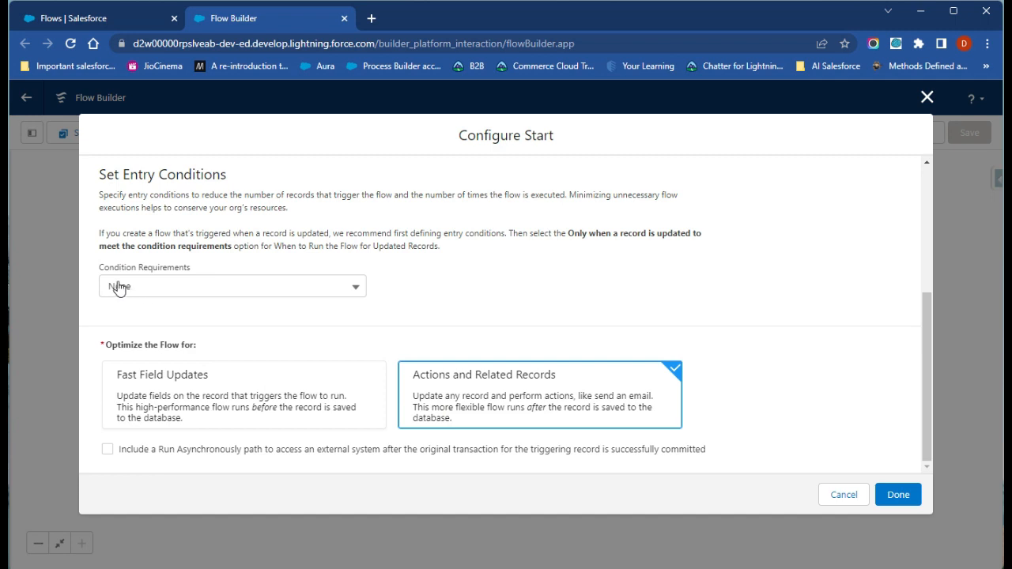
click(241, 290)
click(241, 287)
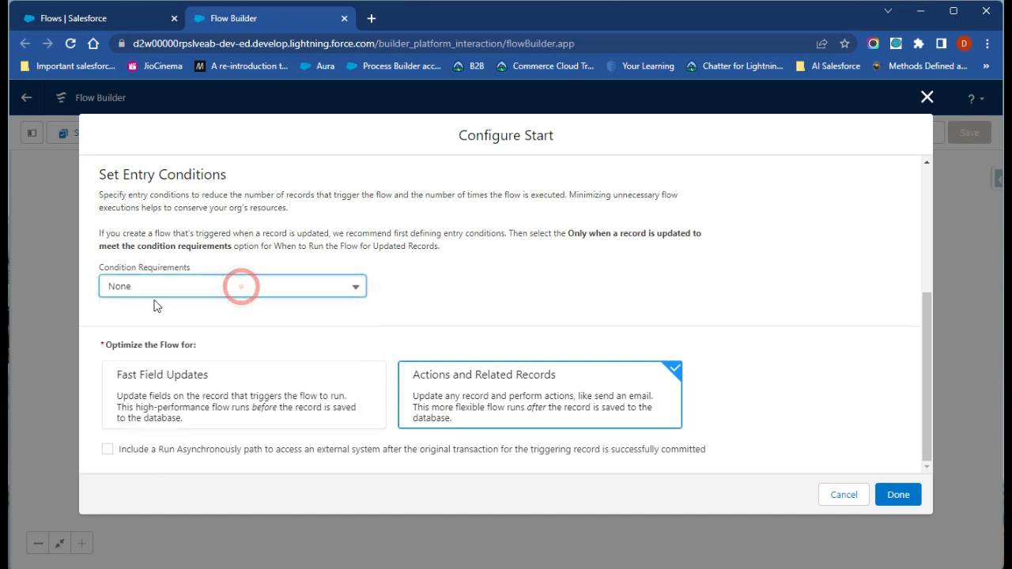
click(445, 301)
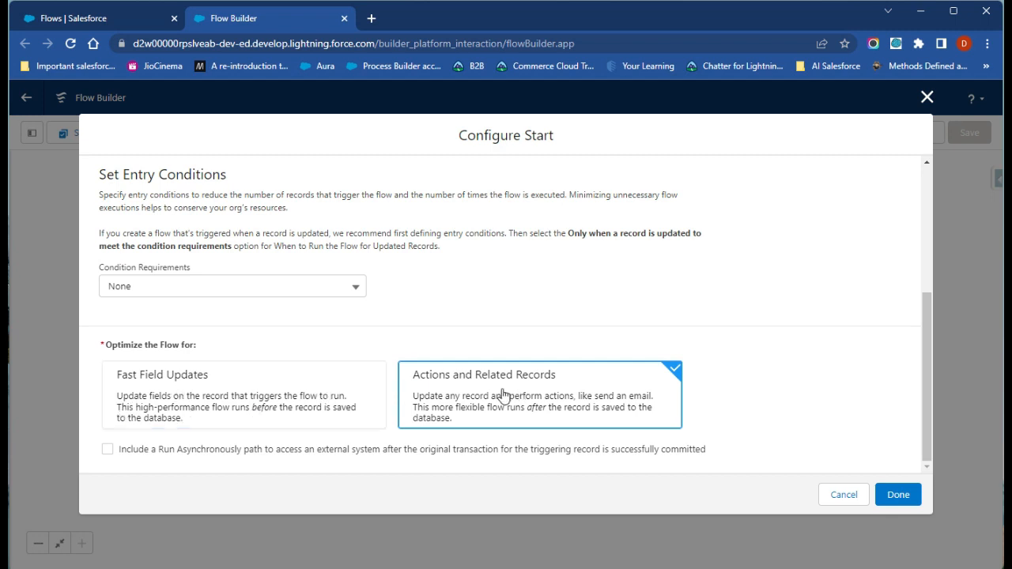
- Optimize the flow for Fast Field Updates and finish the start configuration
click(267, 413)
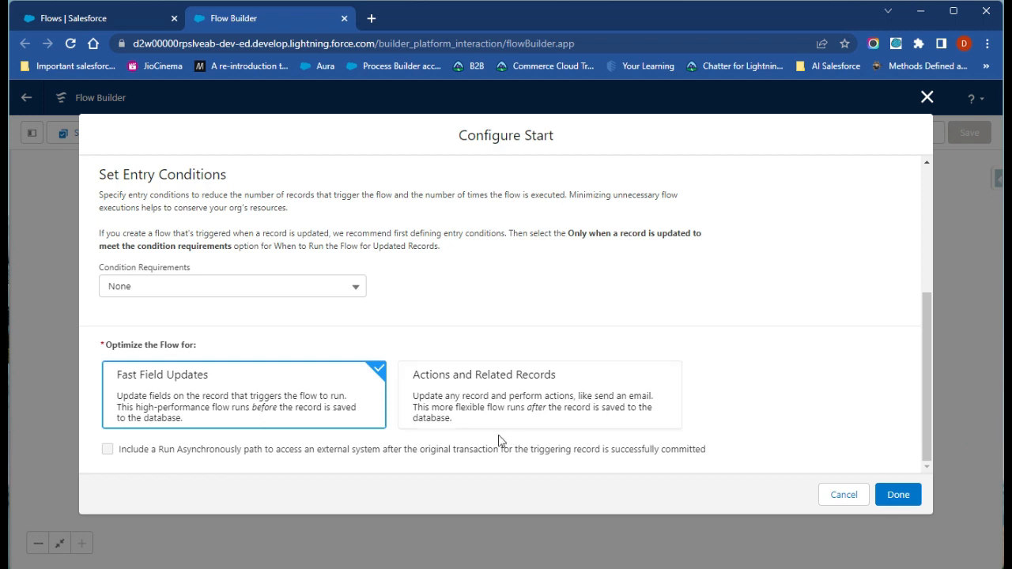
key(alt)
click(898, 495)
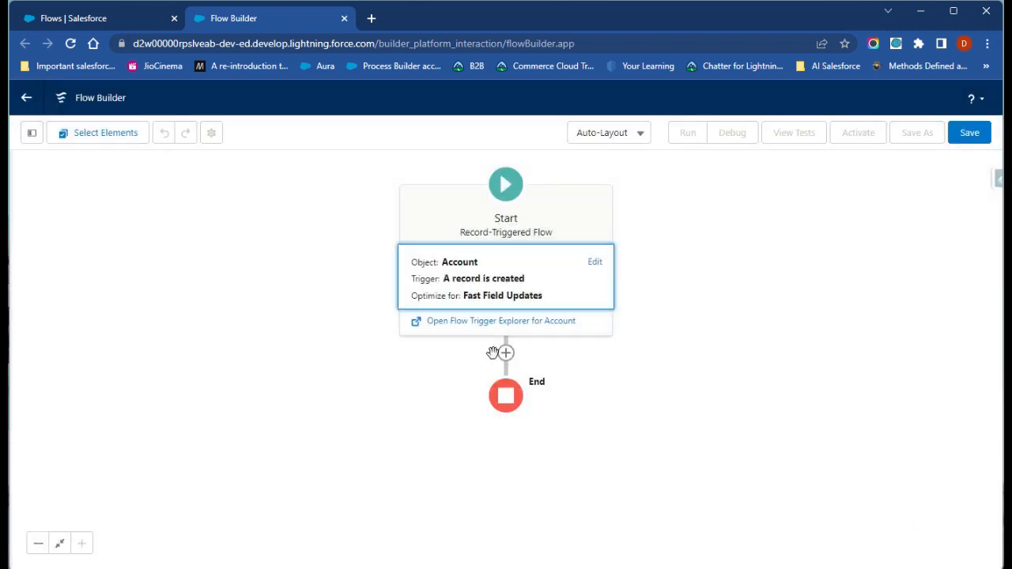
- Examine the elements available under Fast Field Updates and the record-finding options of a new Update Records element, and discard that element
click(506, 354)
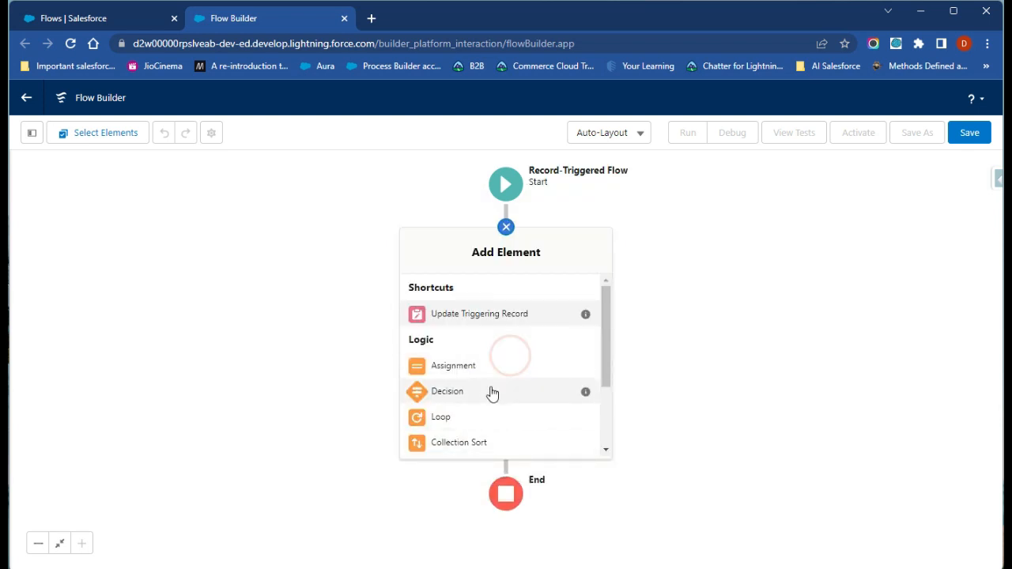
scroll(471, 435, down, 3)
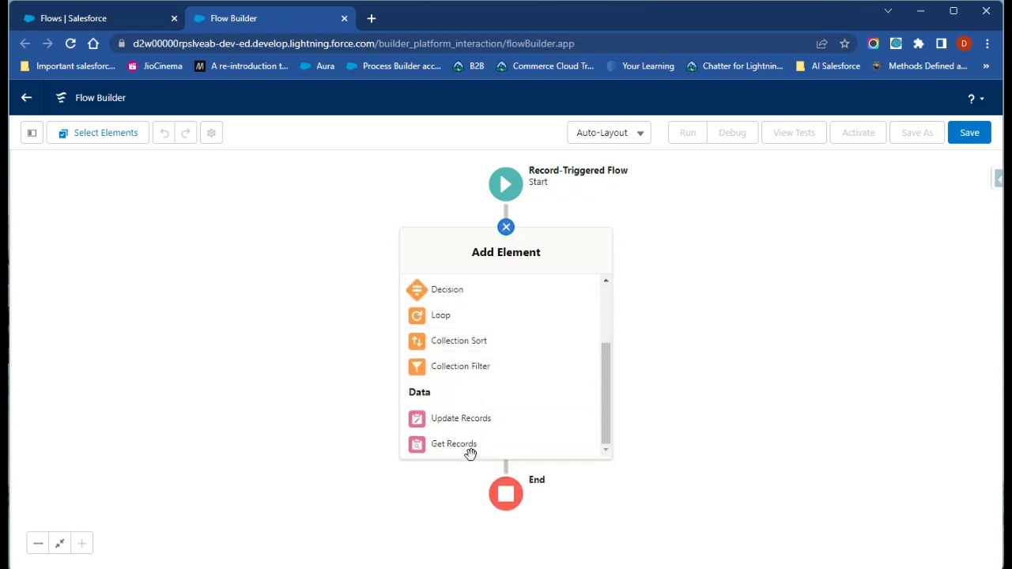
scroll(478, 423, up, 4)
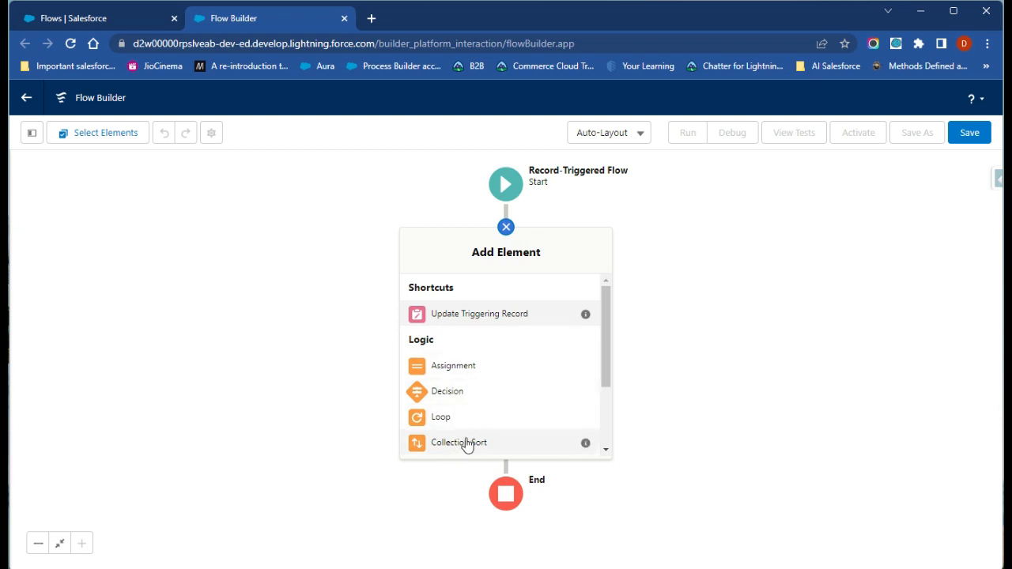
scroll(472, 435, down, 3)
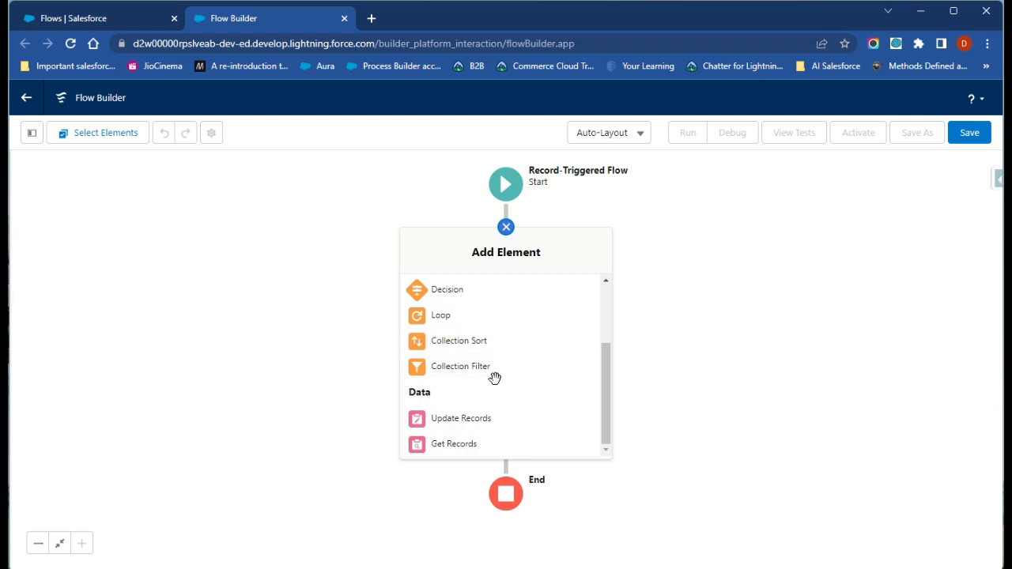
click(478, 426)
scroll(301, 387, down, 1)
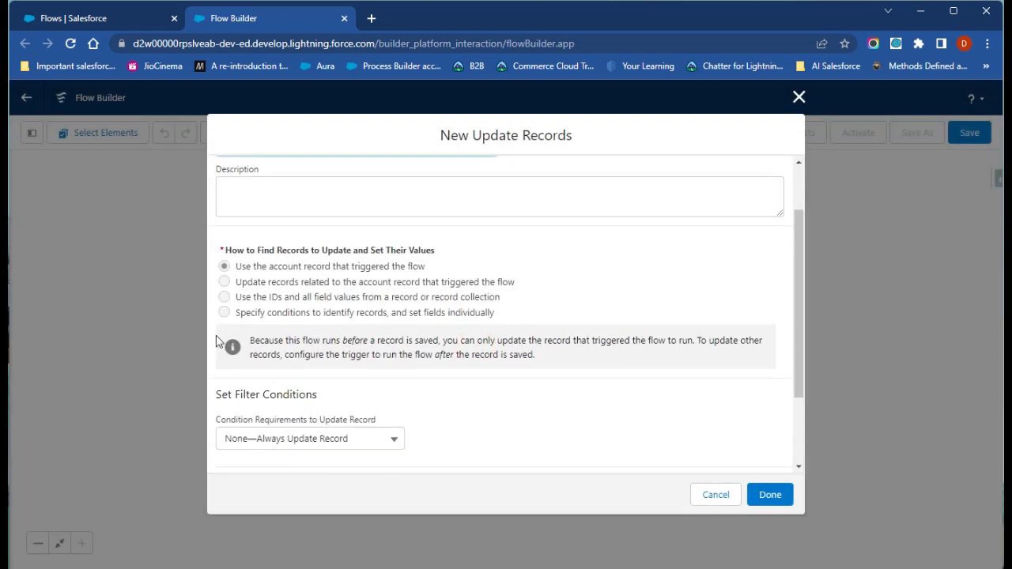
drag(226, 283, 227, 326)
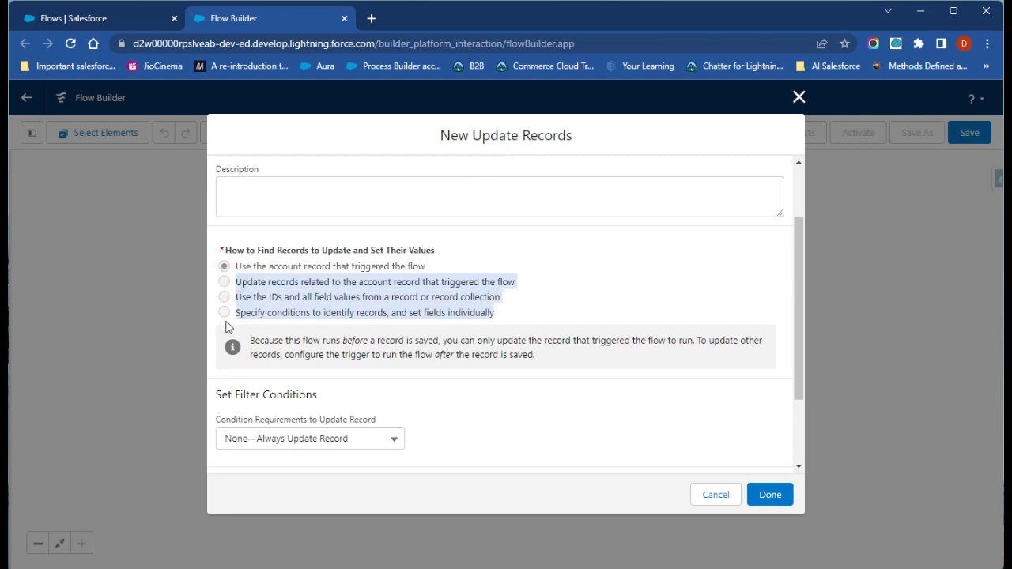
click(227, 326)
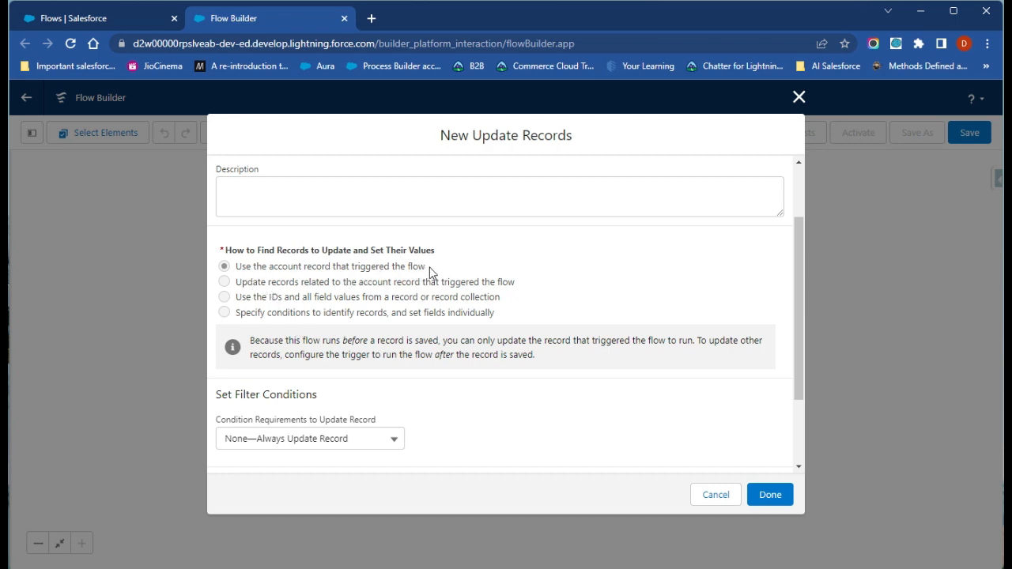
drag(425, 267, 228, 281)
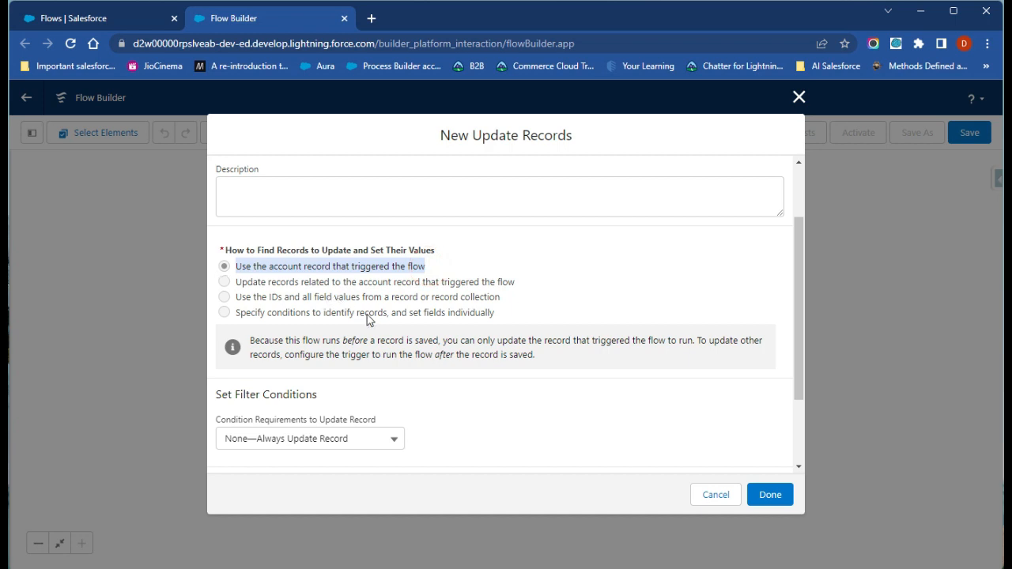
click(727, 498)
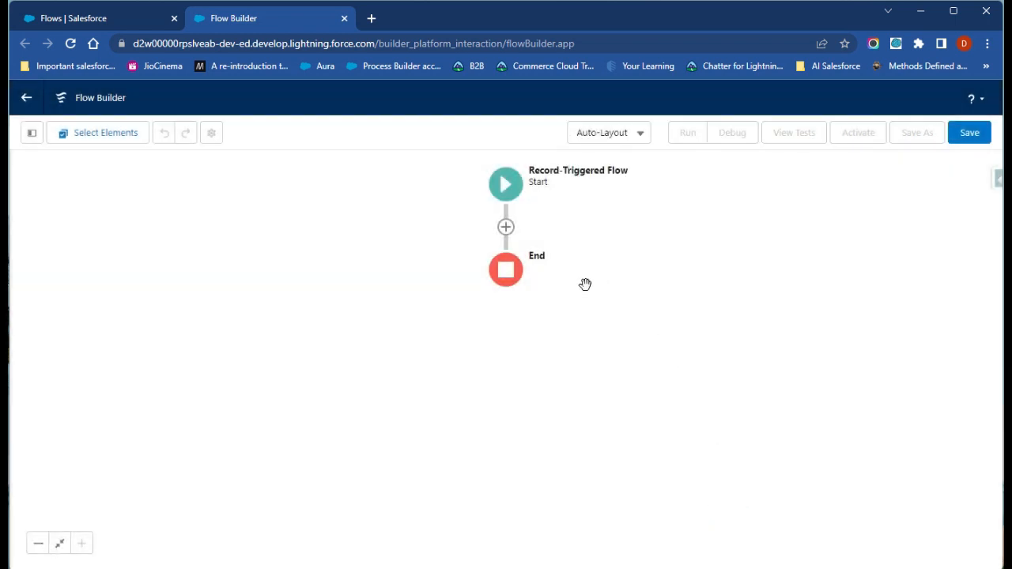
- Edit the flow's start configuration to optimize it for Actions and Related Records
click(513, 200)
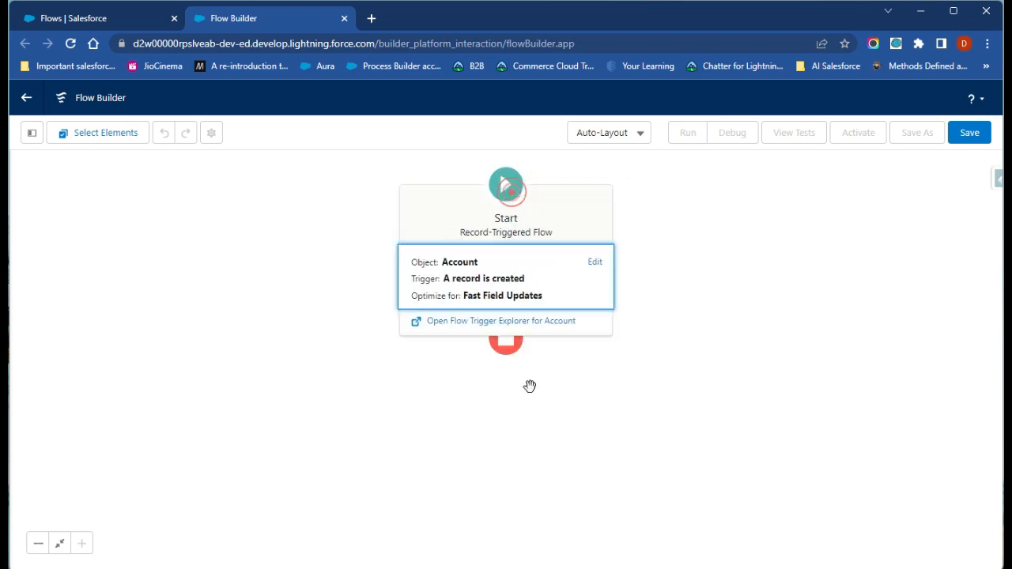
click(556, 288)
scroll(426, 399, down, 5)
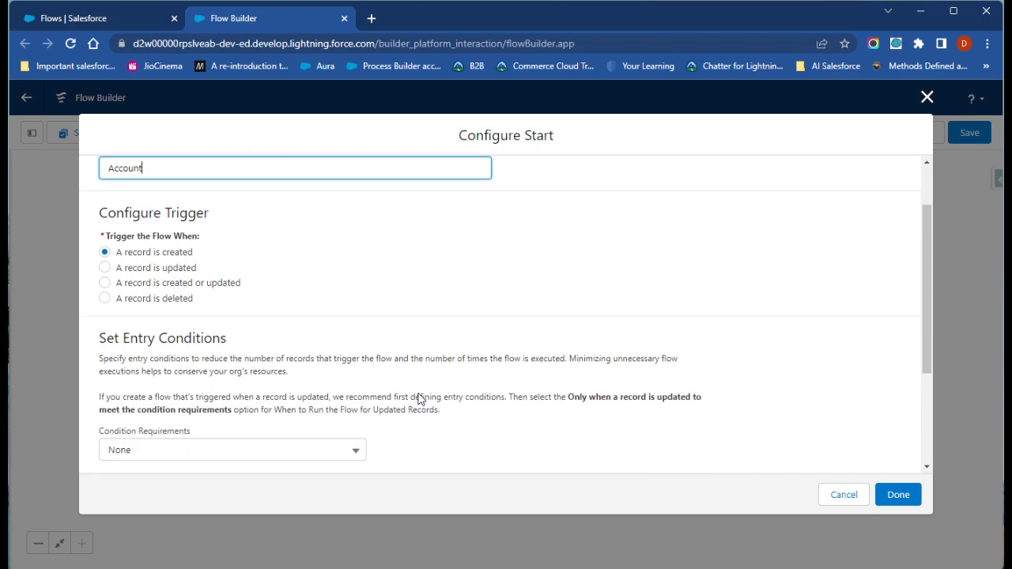
click(563, 425)
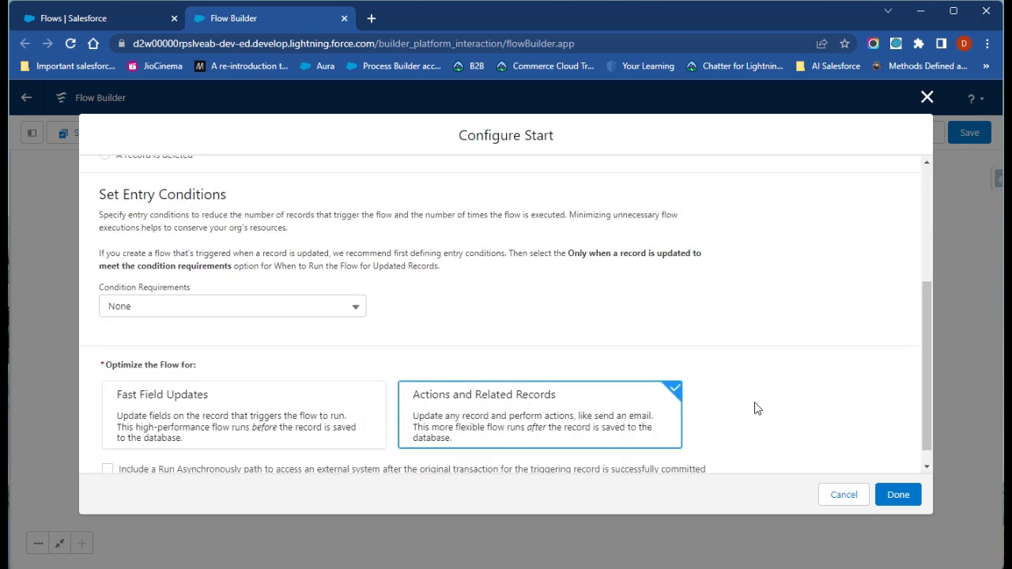
click(905, 495)
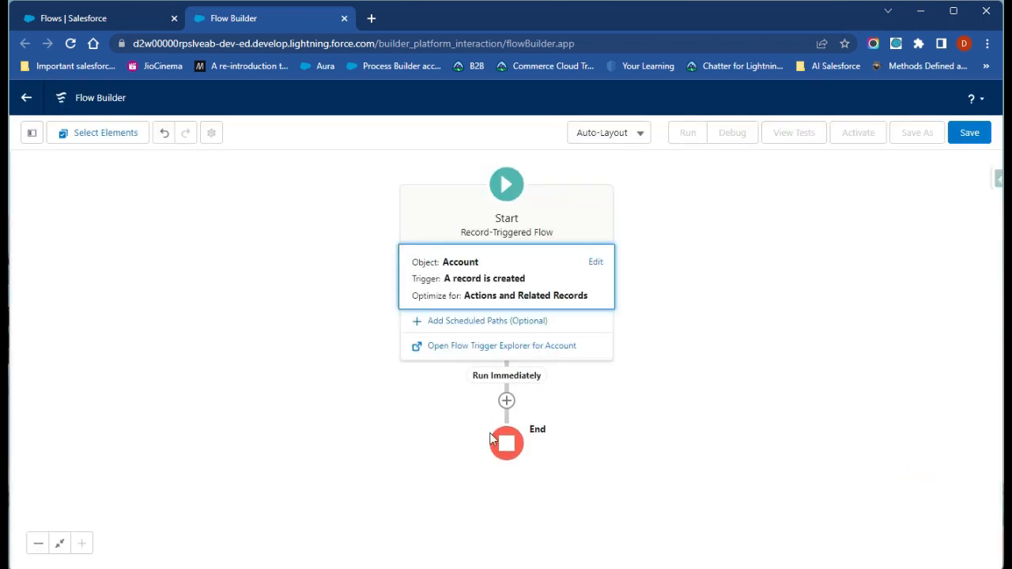
- Examine the interaction, logic and data elements that can be added to the Run Immediately path
click(506, 401)
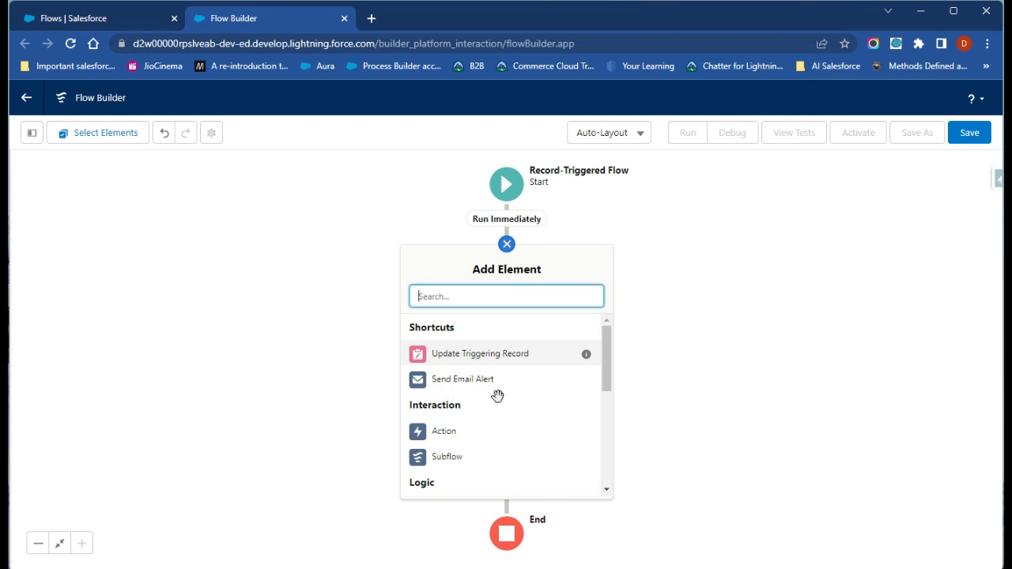
scroll(496, 395, down, 2)
scroll(496, 397, up, 1)
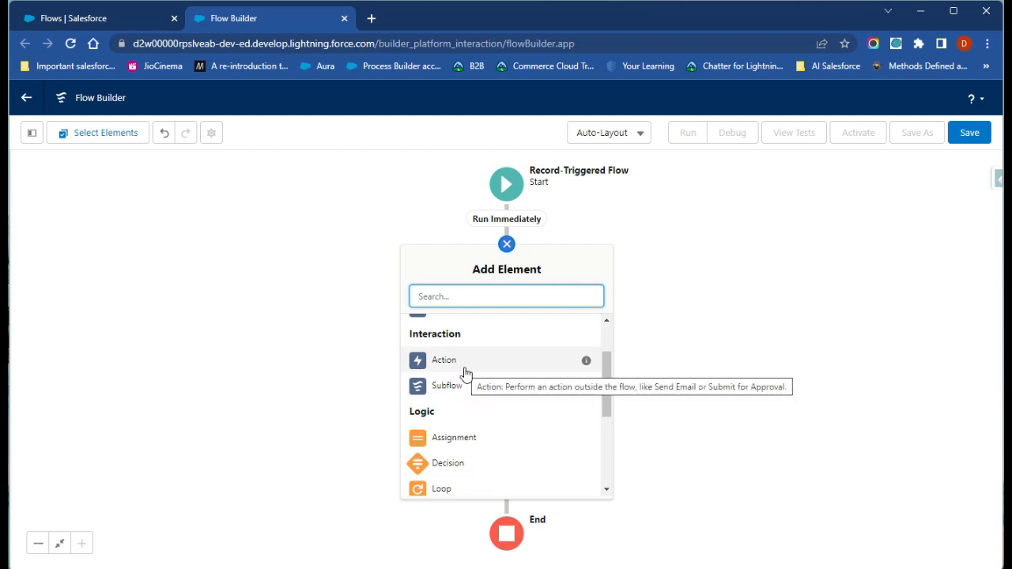
scroll(463, 451, down, 2)
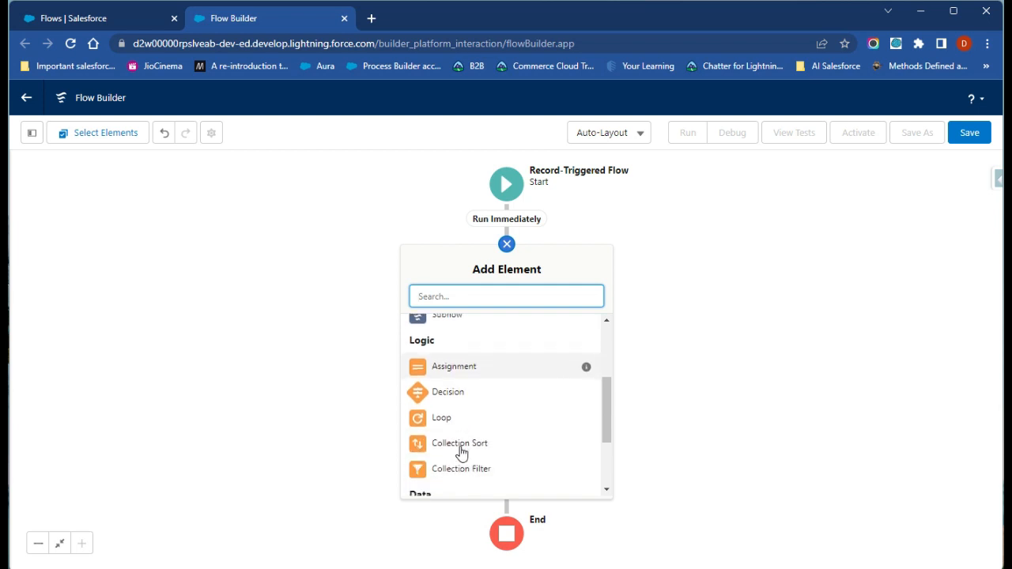
scroll(468, 463, down, 1)
scroll(468, 473, down, 1)
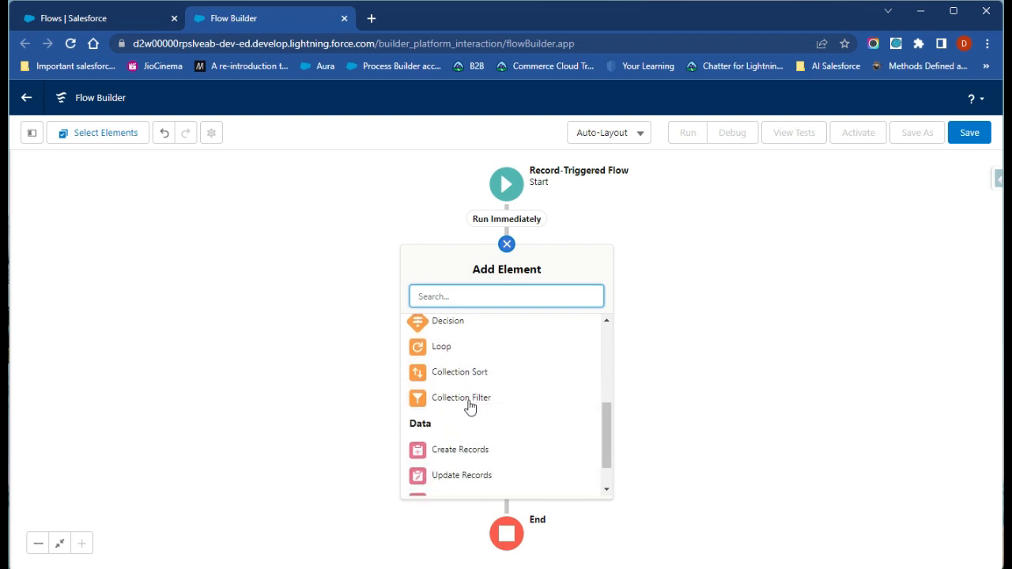
scroll(447, 420, up, 2)
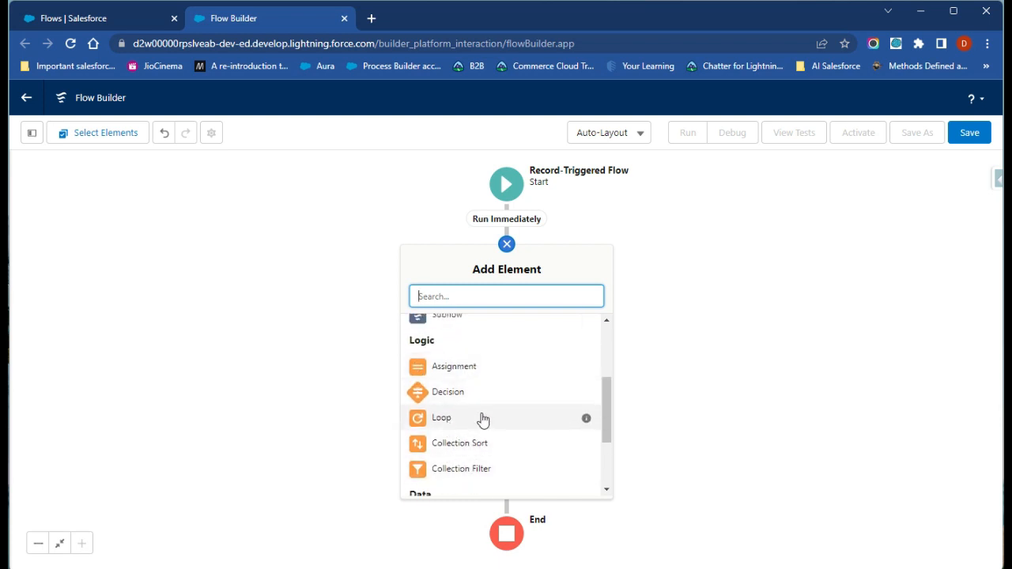
scroll(477, 419, down, 2)
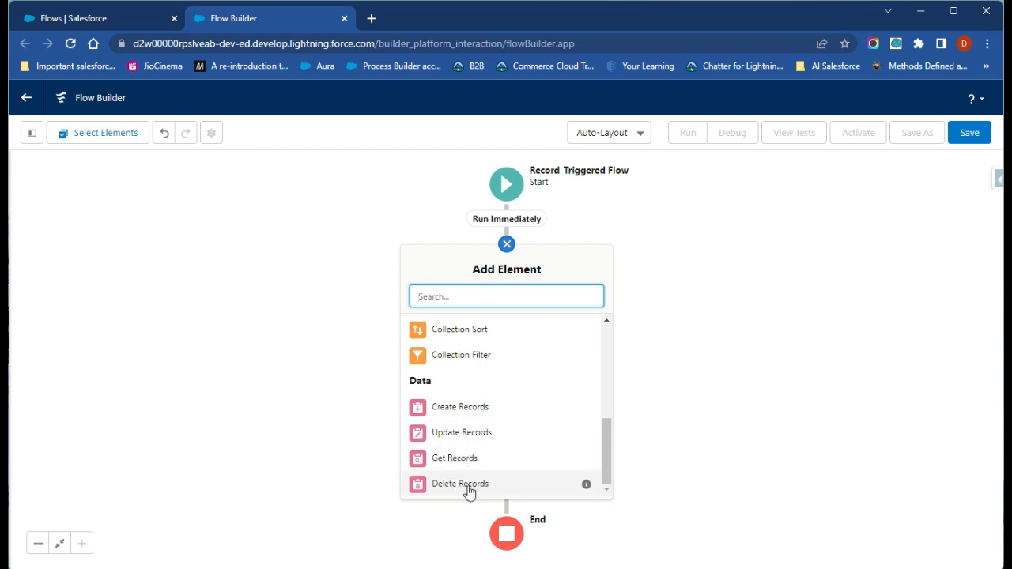
- Examine each record-finding option of a new Update Records element under Actions and Related Records, and discard the element
click(472, 433)
click(226, 354)
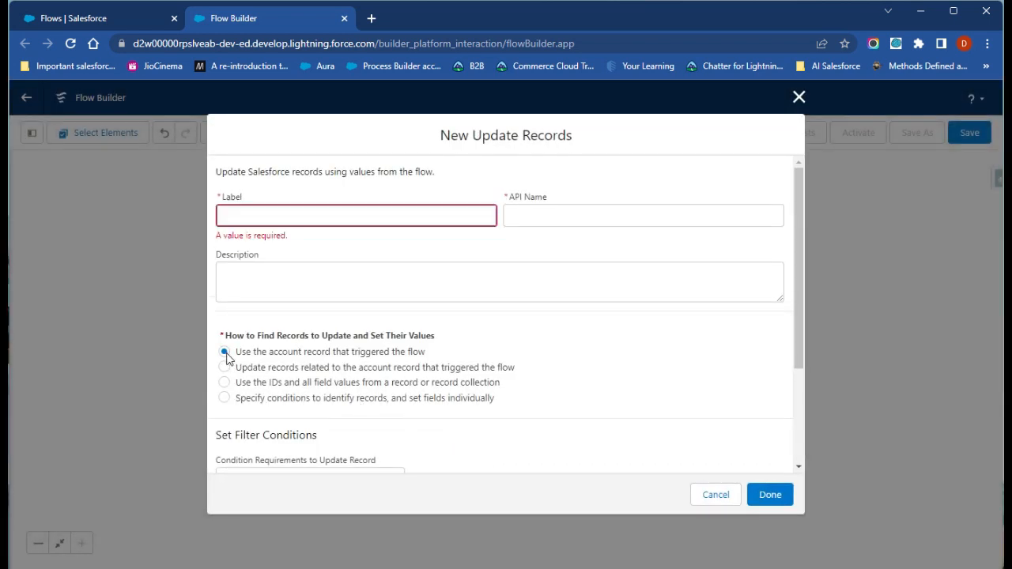
click(226, 395)
click(224, 367)
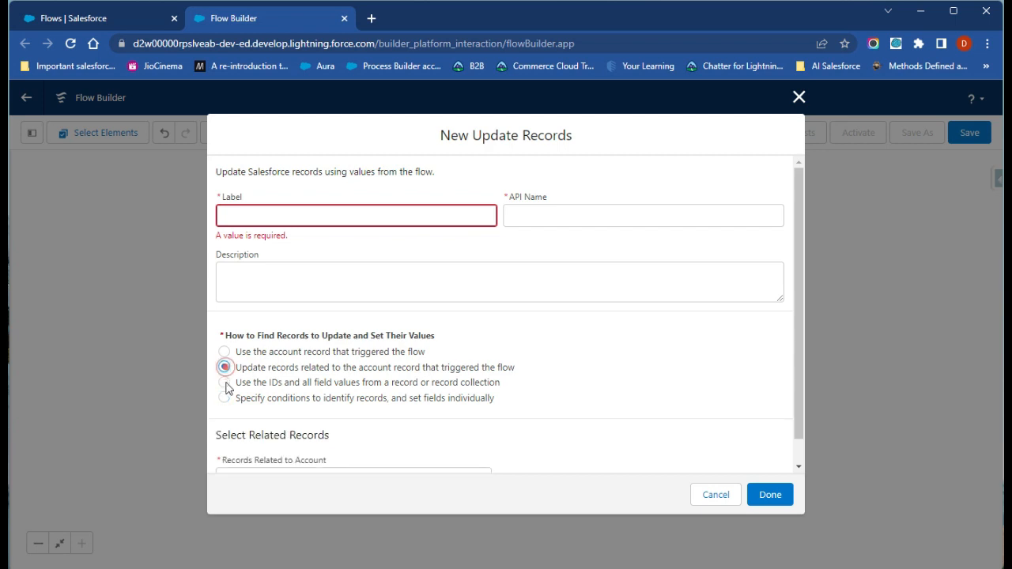
click(224, 383)
click(225, 398)
click(228, 368)
click(224, 382)
click(225, 398)
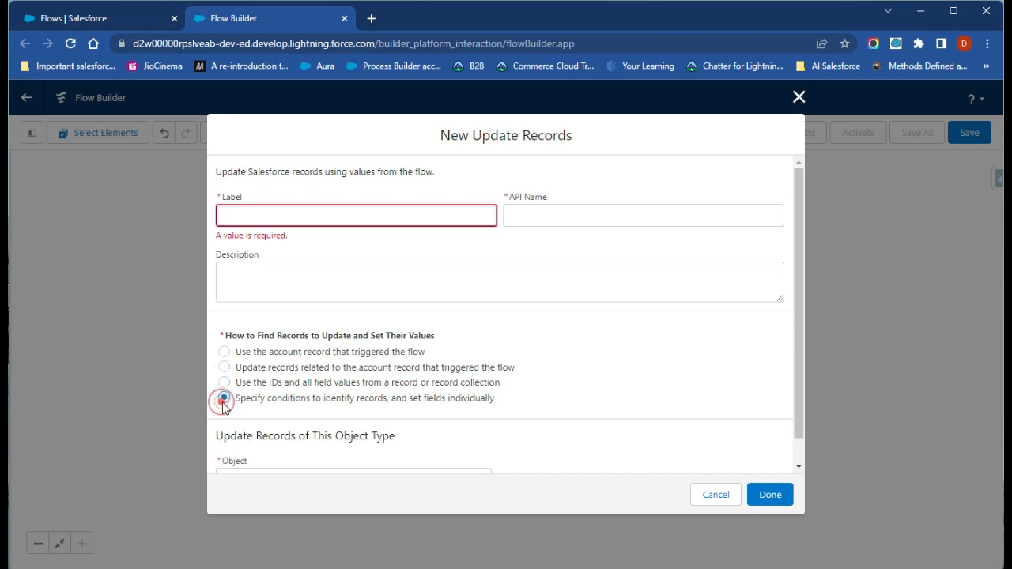
click(224, 368)
click(224, 383)
click(224, 398)
click(799, 97)
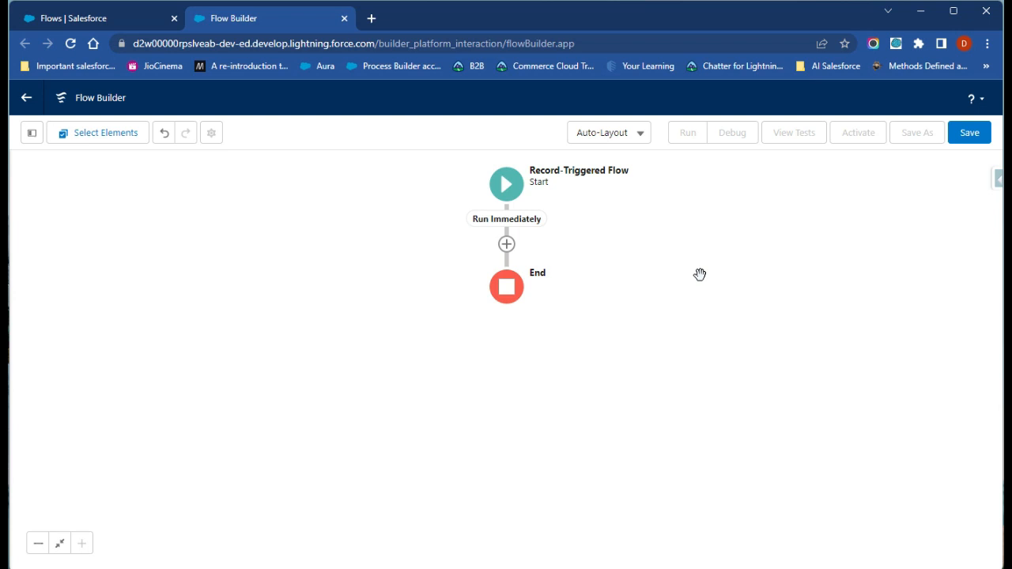
- Review the Optimize the Flow for setting in the flow's start configuration and close the configuration
click(506, 183)
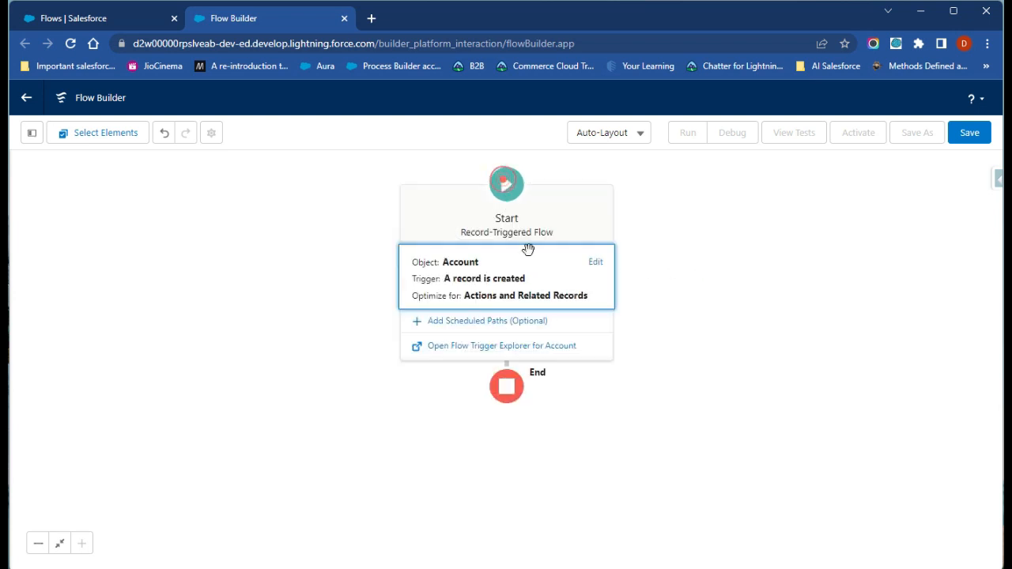
click(548, 287)
scroll(580, 329, down, 5)
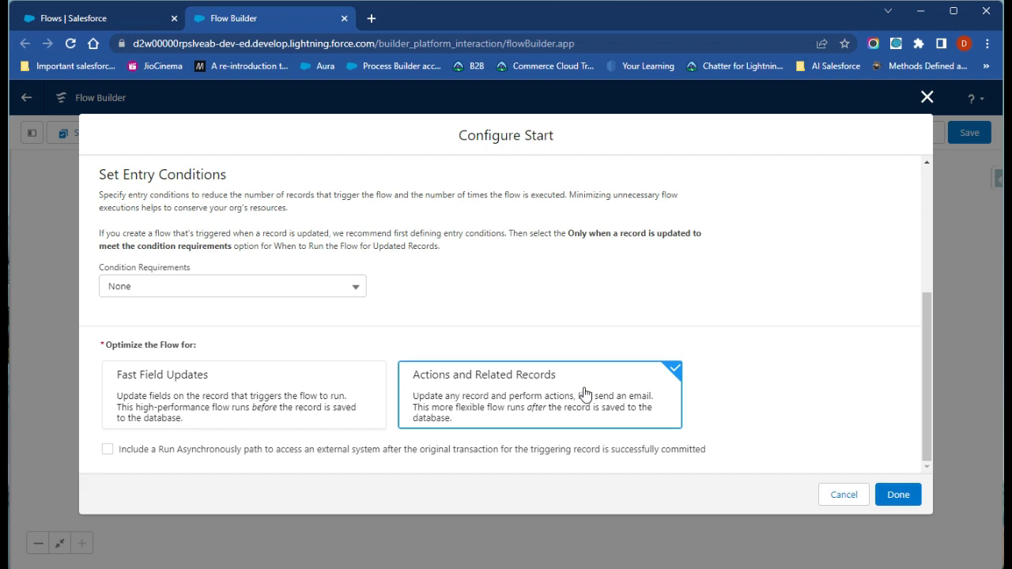
click(898, 495)
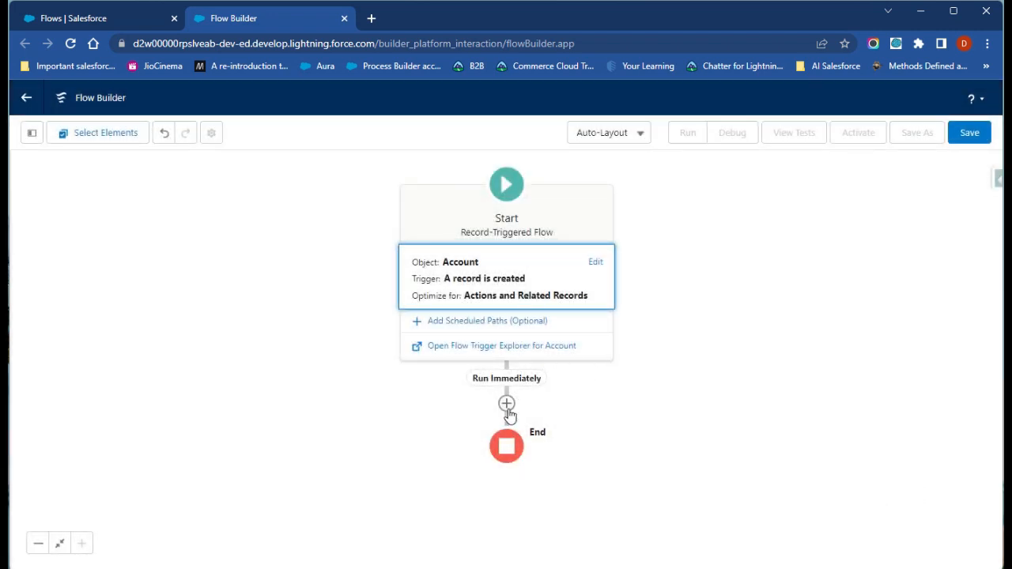
- Add a Create Records element to the Run Immediately path and label it Contact Record
click(507, 404)
scroll(496, 431, down, 3)
scroll(496, 430, up, 3)
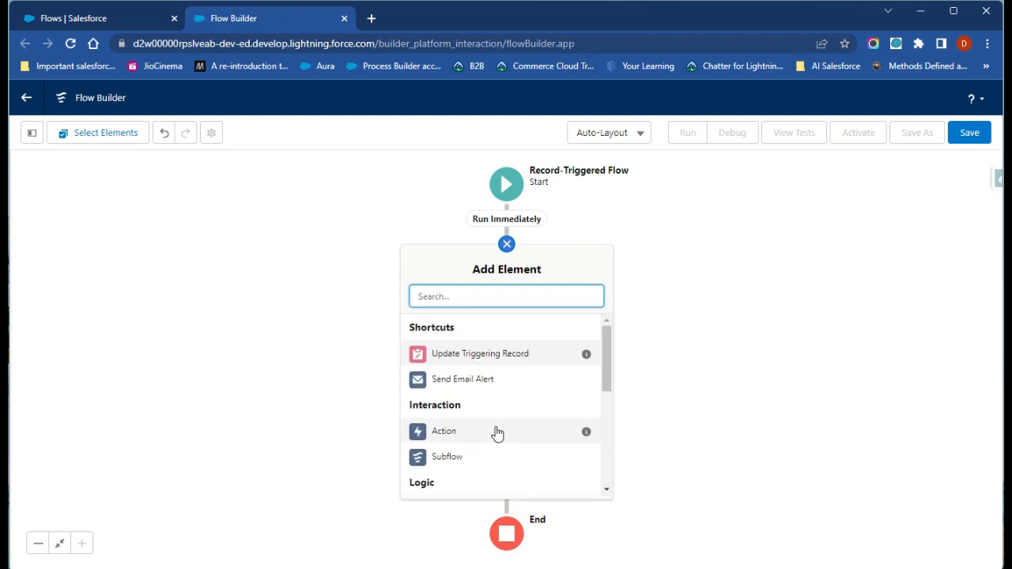
scroll(522, 399, down, 1)
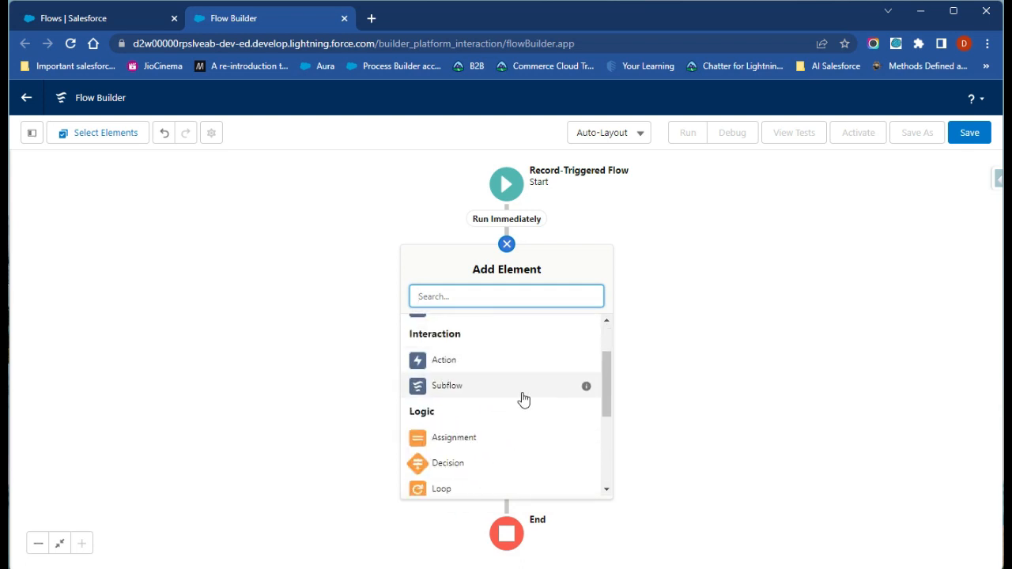
scroll(522, 399, down, 4)
click(494, 412)
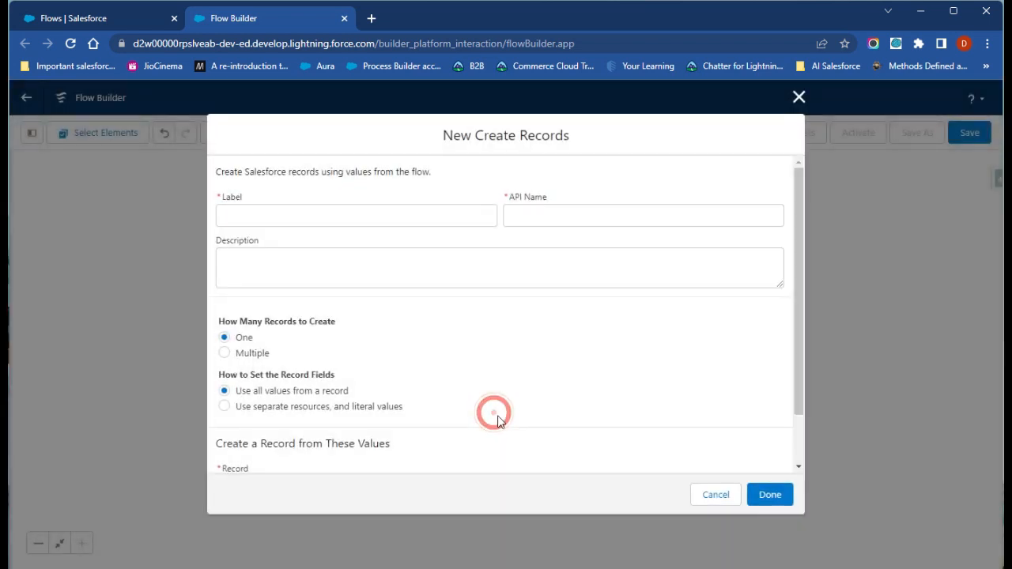
click(392, 216)
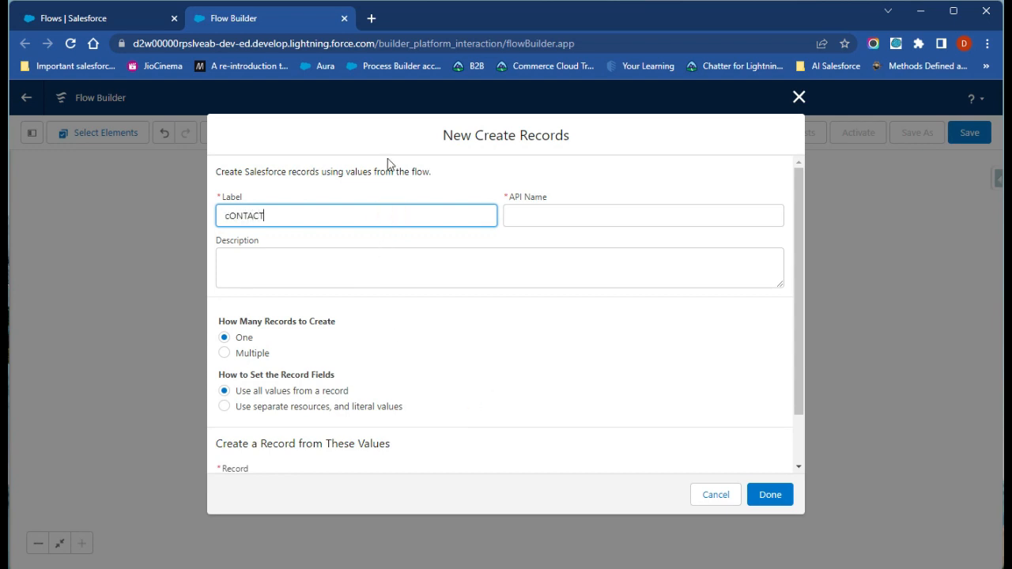
text(cONTACT)
key(ctrl+a)
text(Co)
click(671, 261)
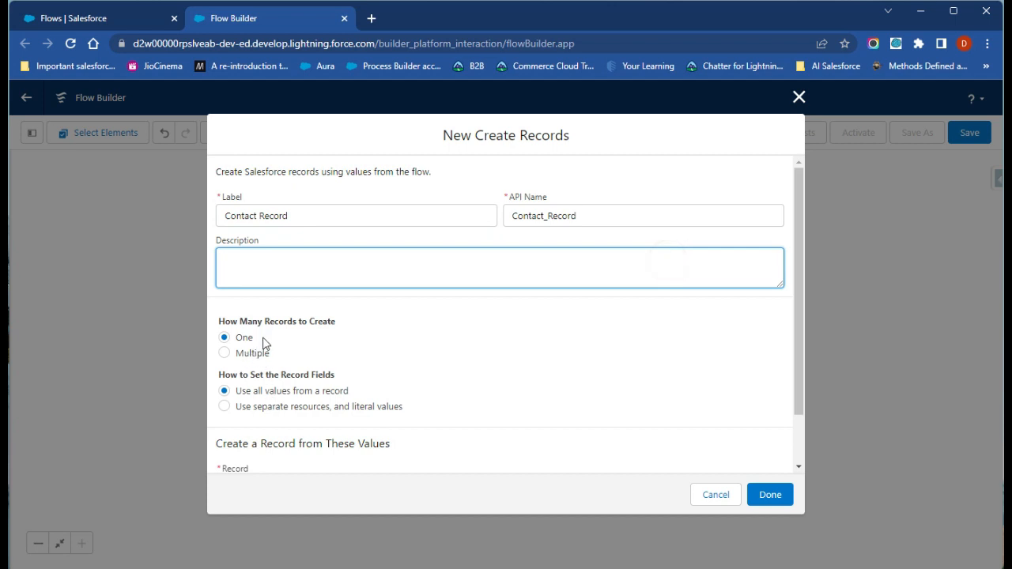
- Set the record fields to use separate resources and literal values, and choose Contact as the object to create
scroll(266, 360, down, 1)
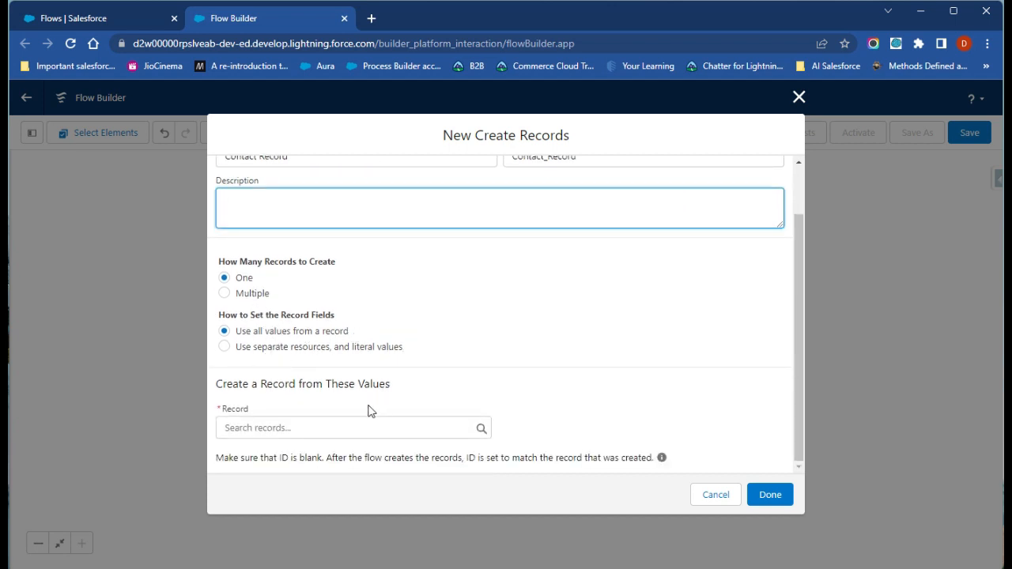
click(266, 432)
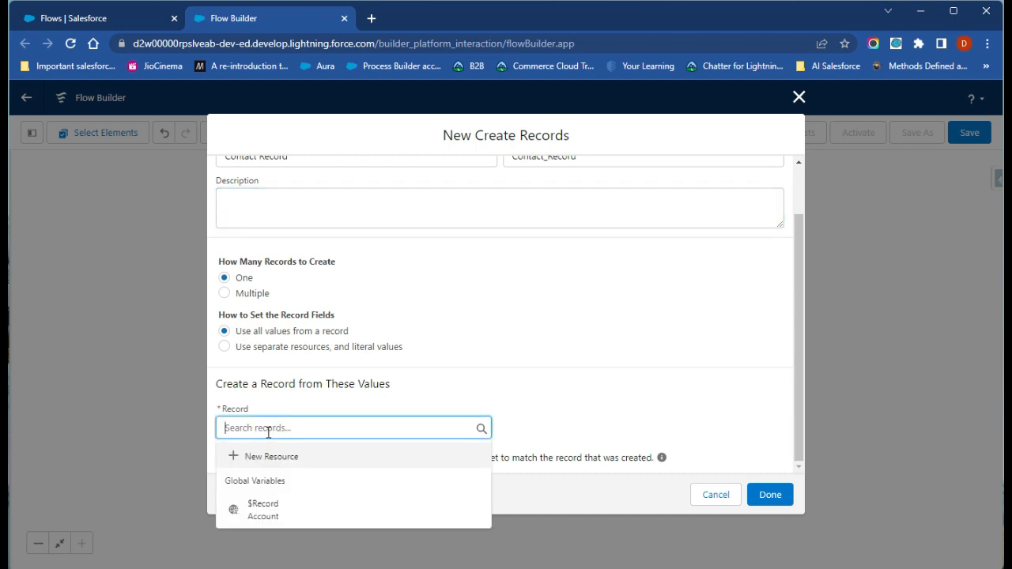
click(223, 346)
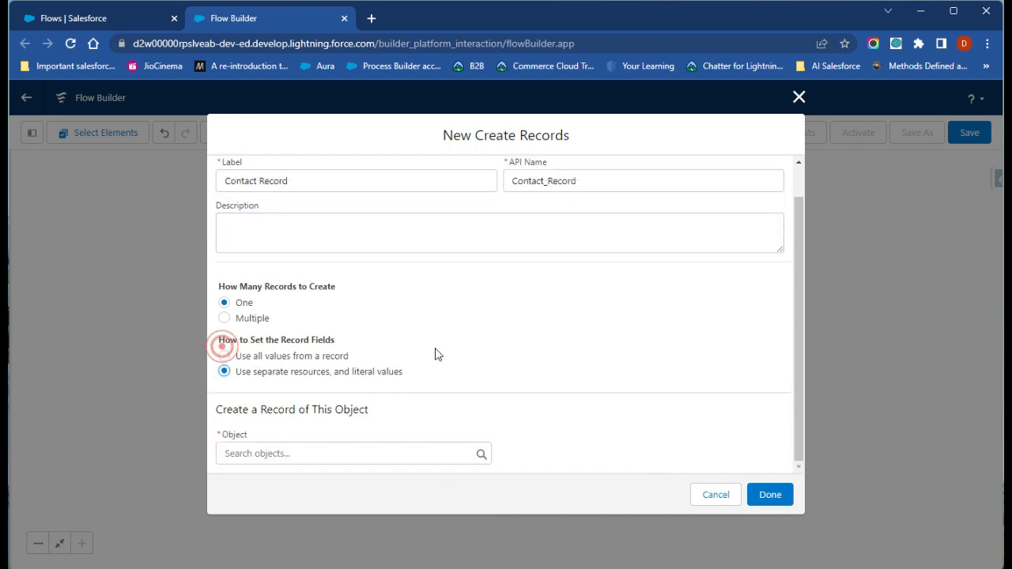
click(394, 452)
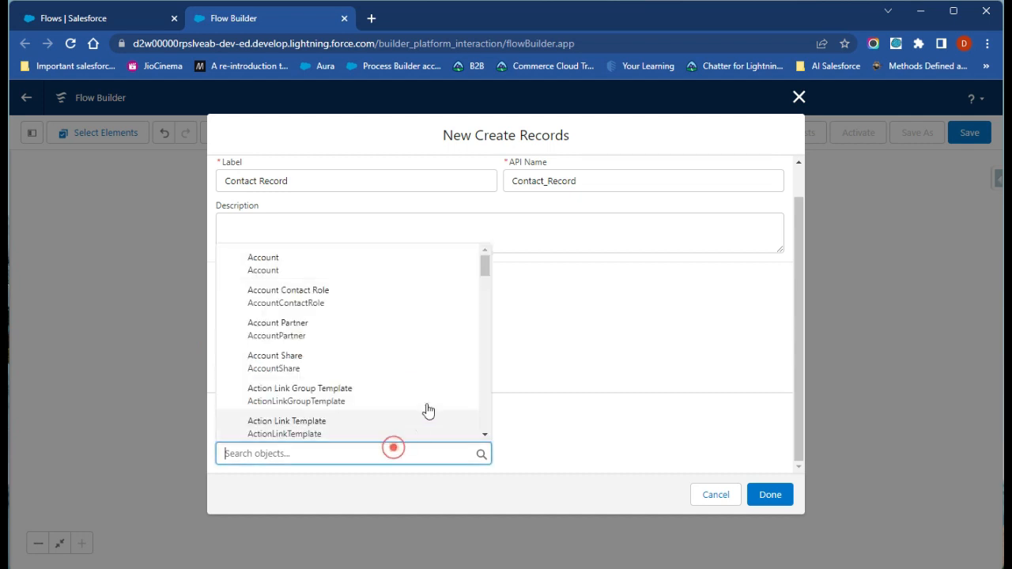
text(cona)
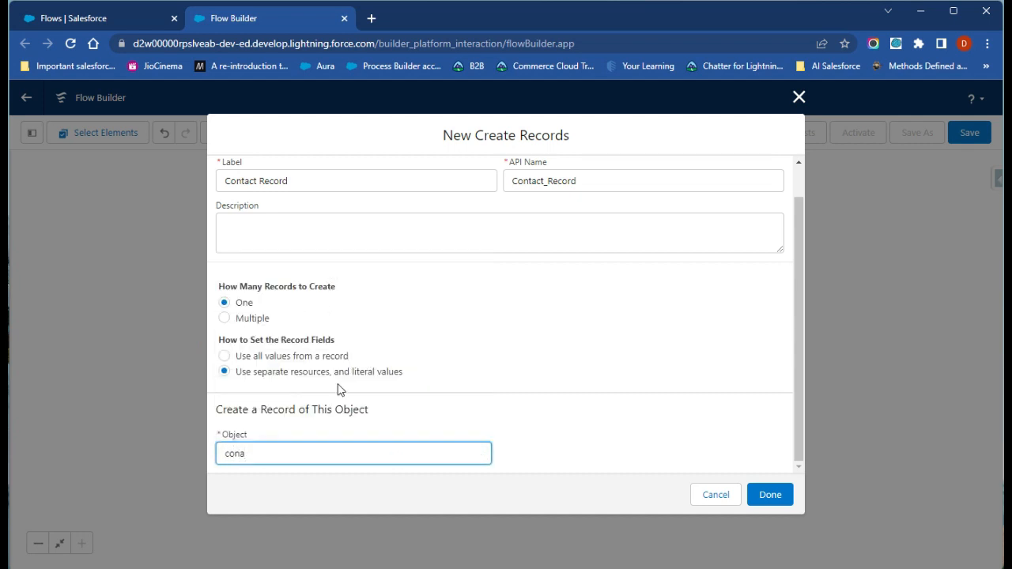
double_click(295, 448)
key(BackSpace)
text(Conat)
key(BackSpace)
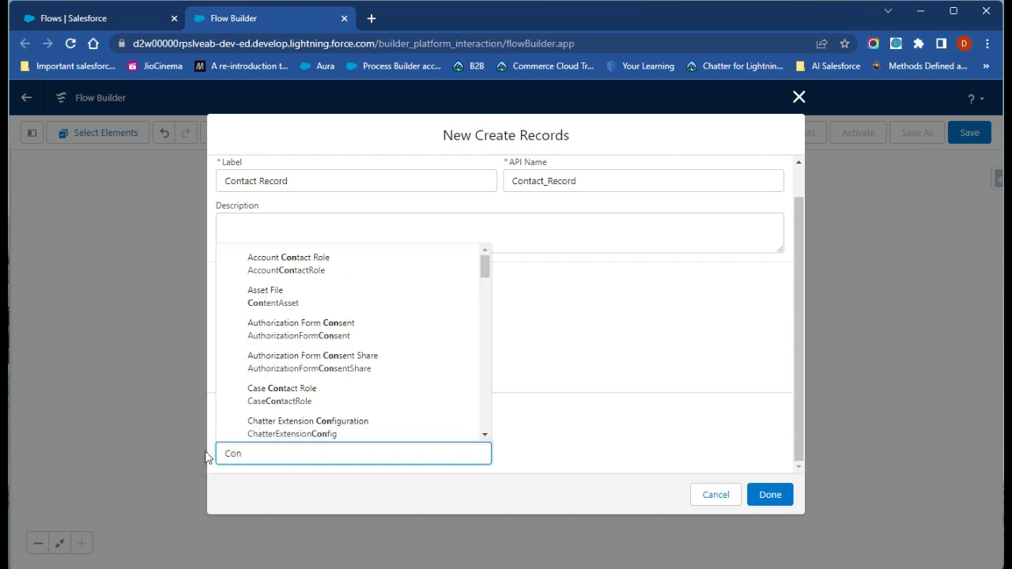
text(tact)
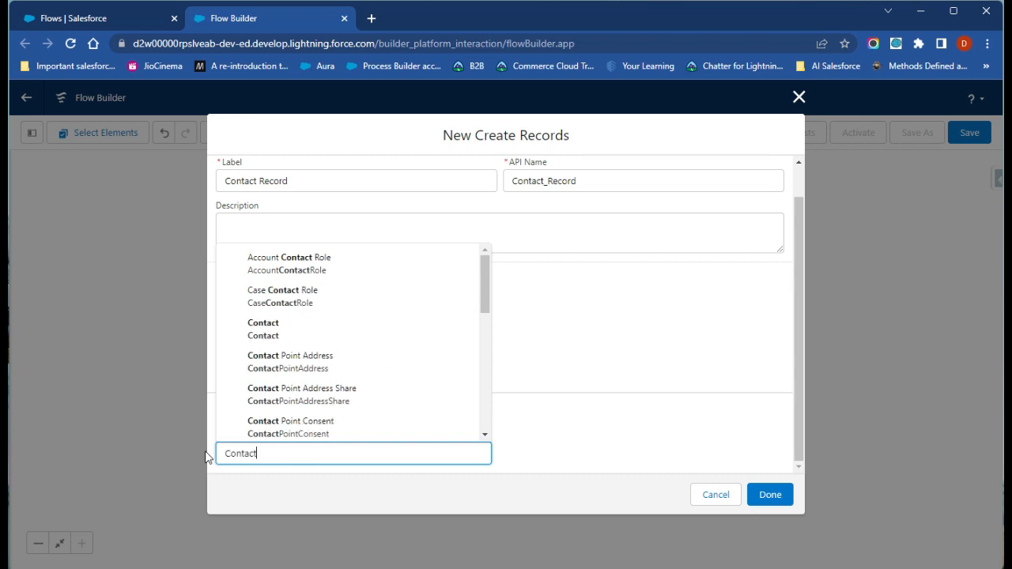
click(283, 330)
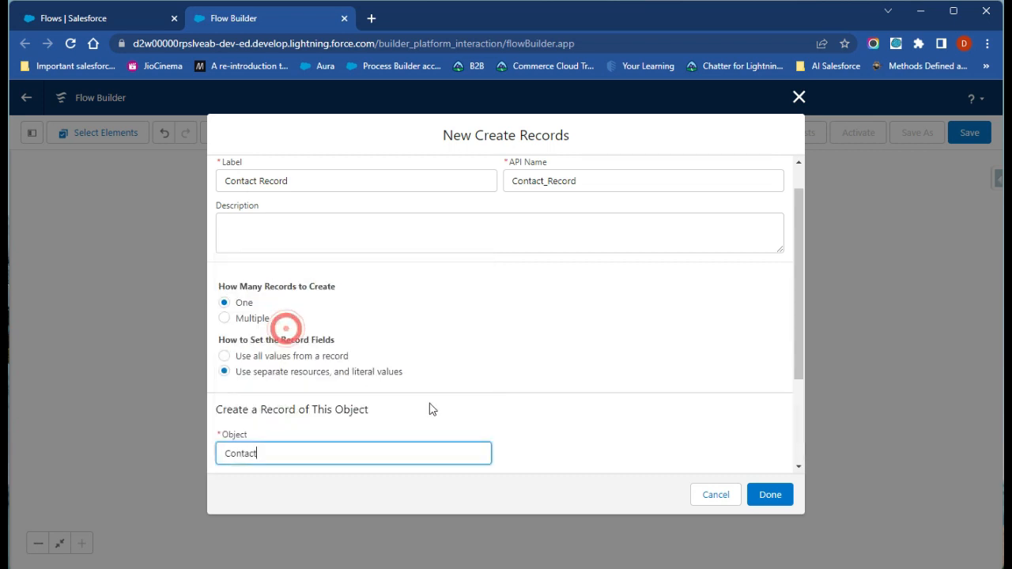
click(478, 412)
- Set the contact's FirstName field to the triggering account's name, {!$Record.Name}
scroll(490, 423, down, 3)
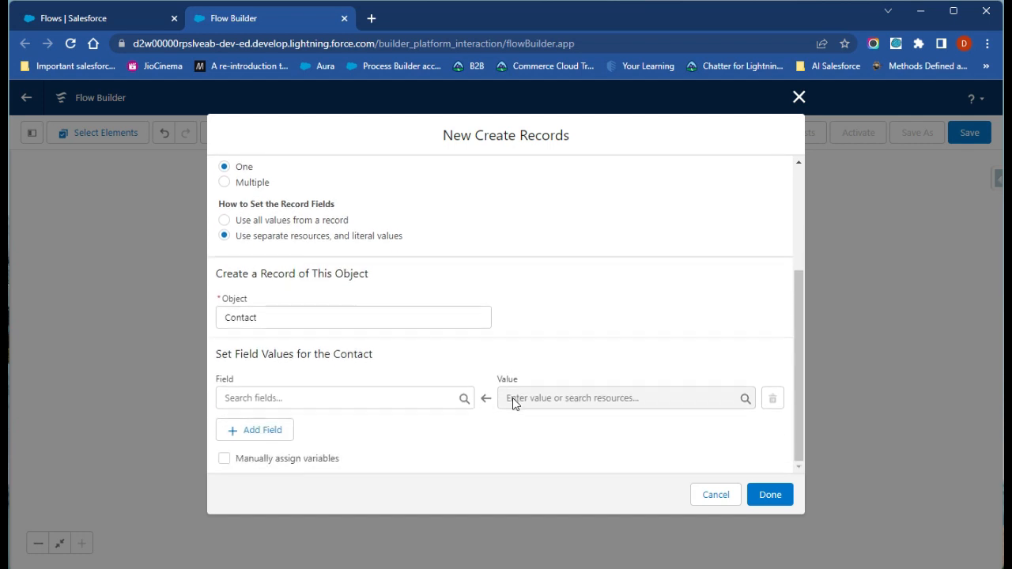
click(385, 397)
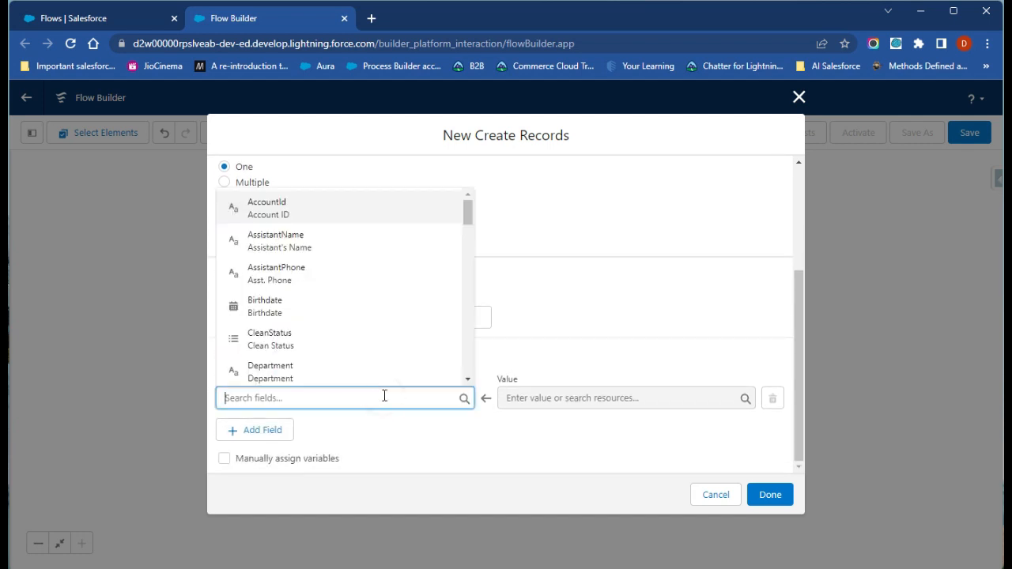
text(Fist)
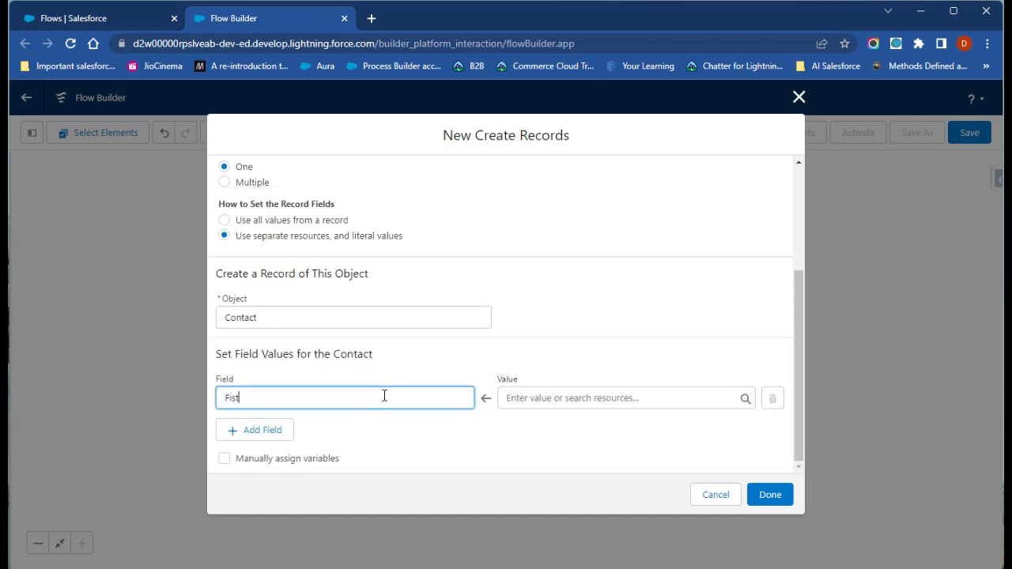
key(BackSpace)
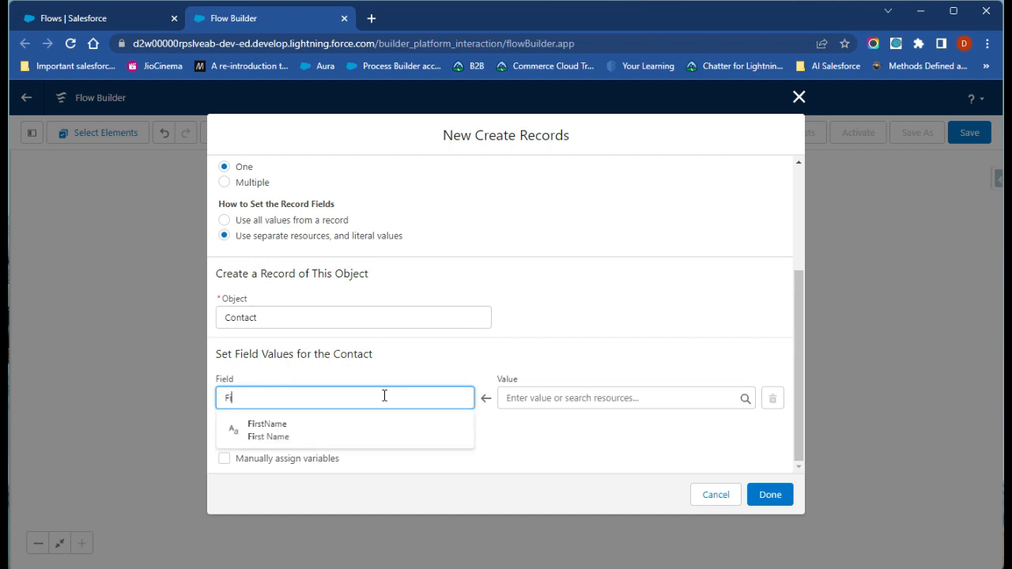
click(360, 430)
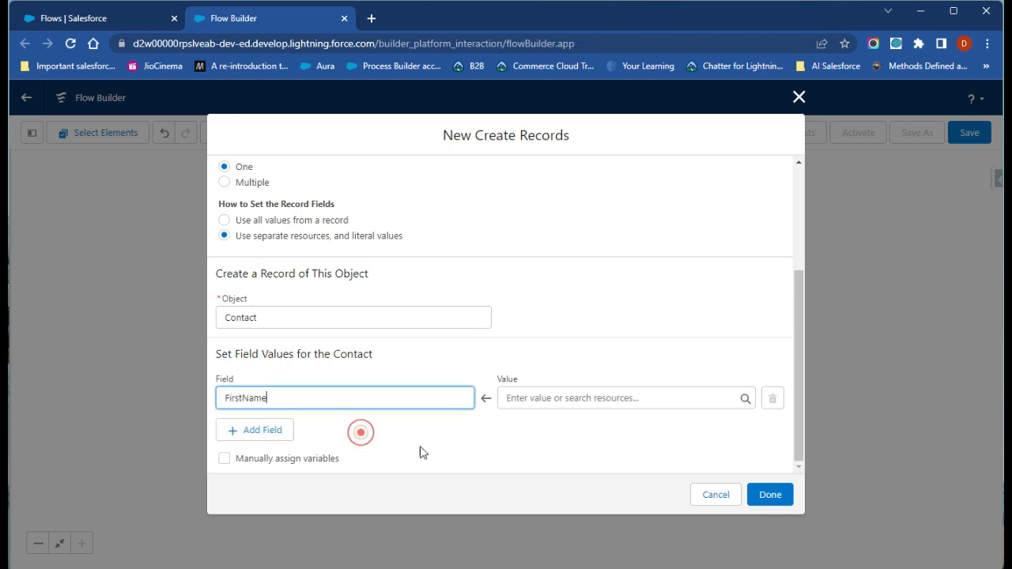
click(571, 398)
text(Test)
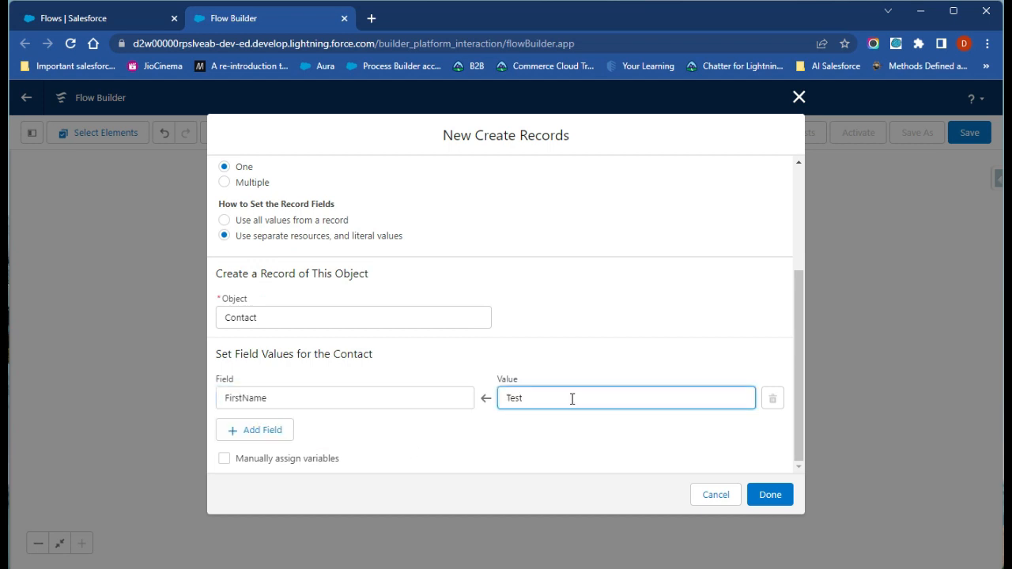
key(BackSpace)
key(BackSpace)
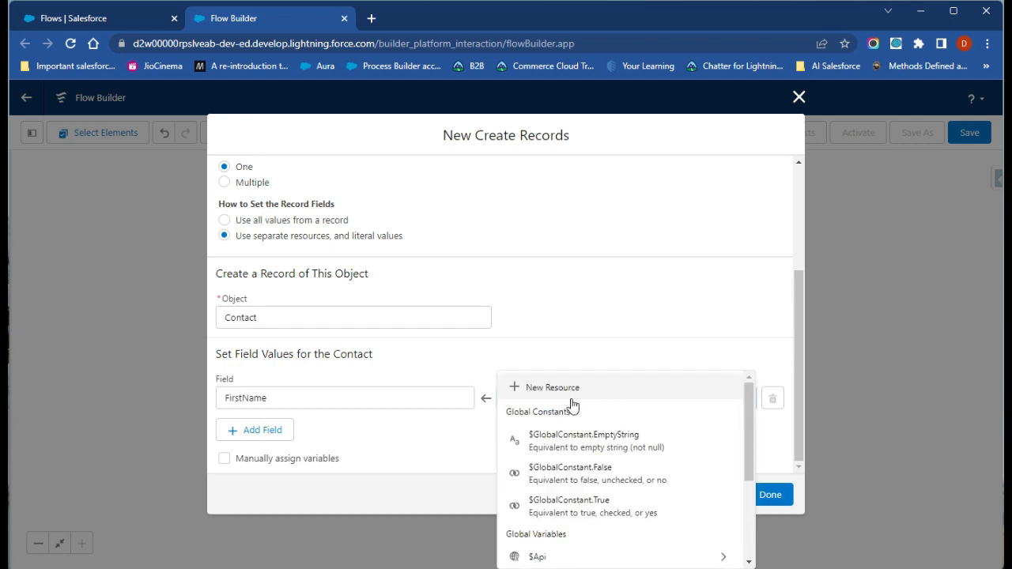
text(Acc)
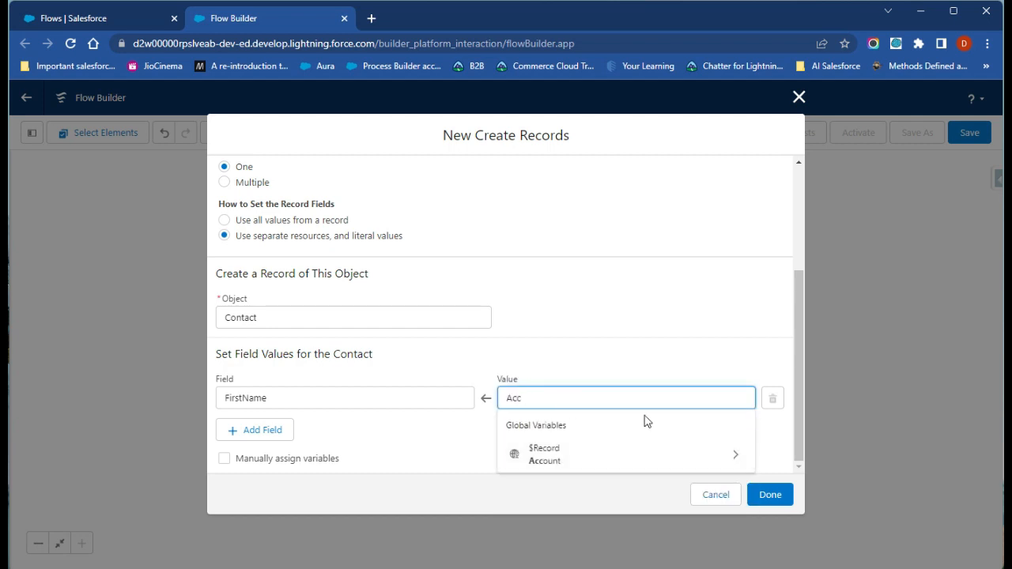
click(617, 457)
text(Na)
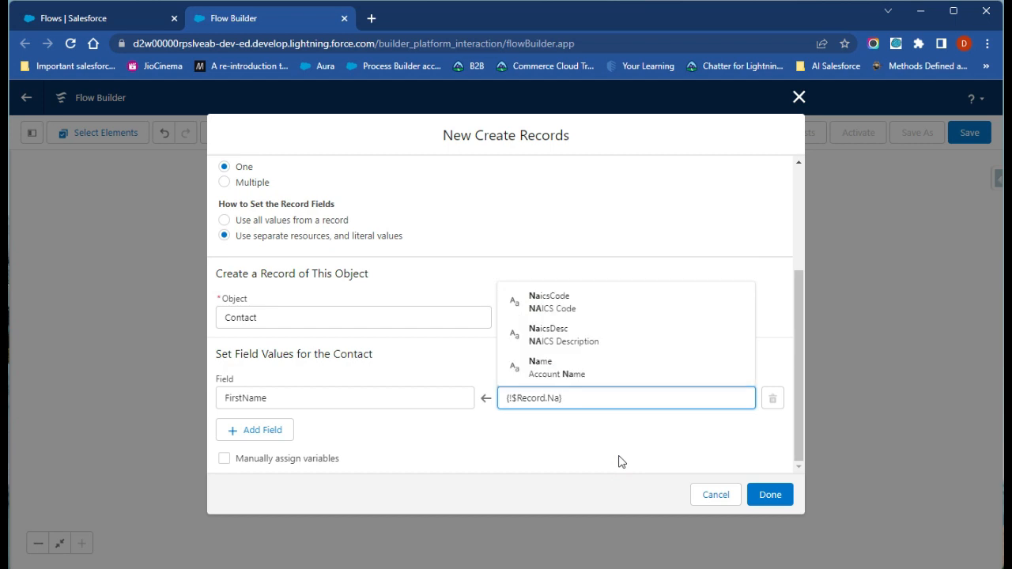
text(m)
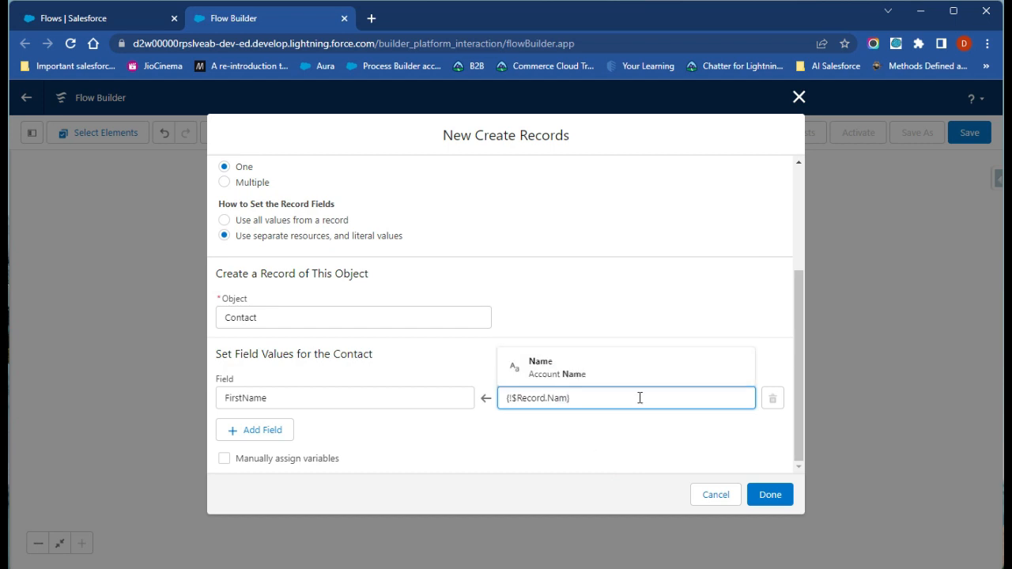
click(563, 370)
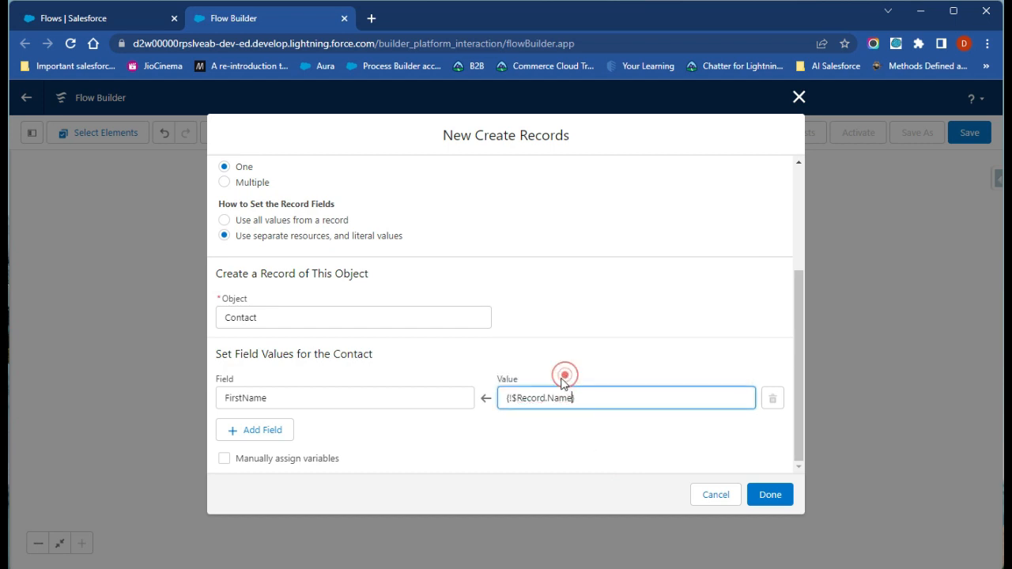
- Map the contact's LastName field to the triggering account's name, {!$Record.Name}, and finish the Create Records element
click(269, 431)
click(270, 441)
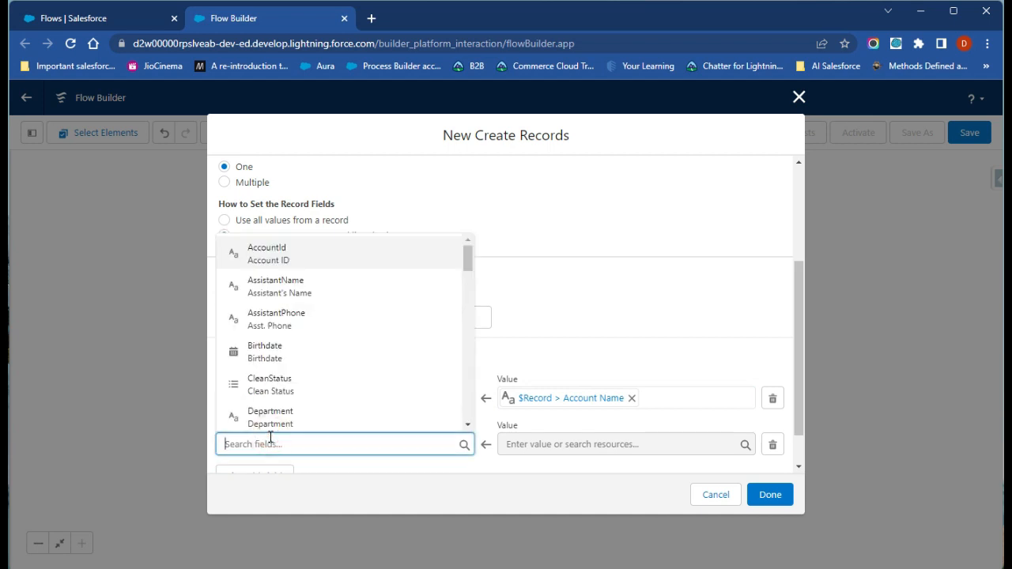
text(last)
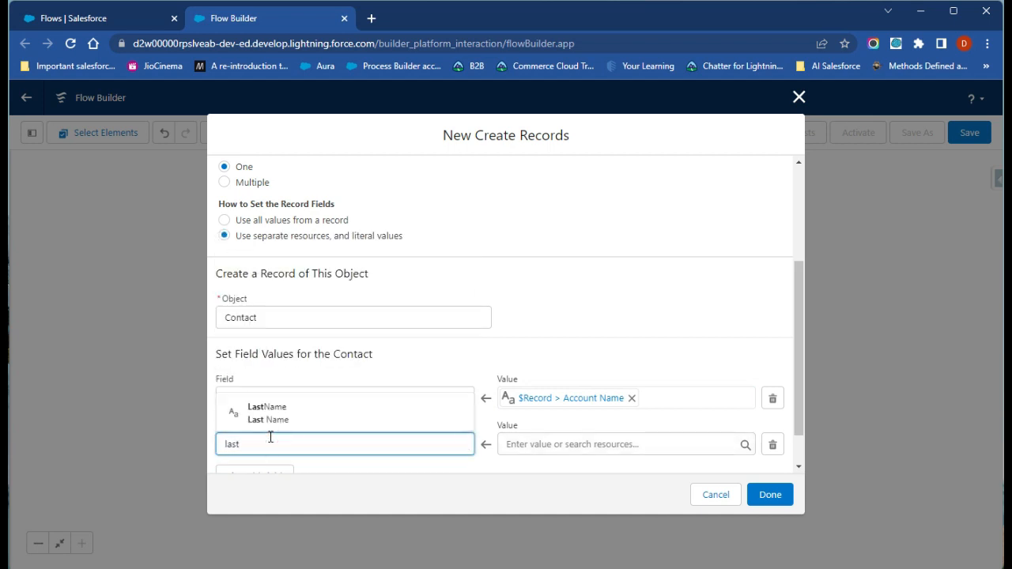
click(305, 406)
click(575, 444)
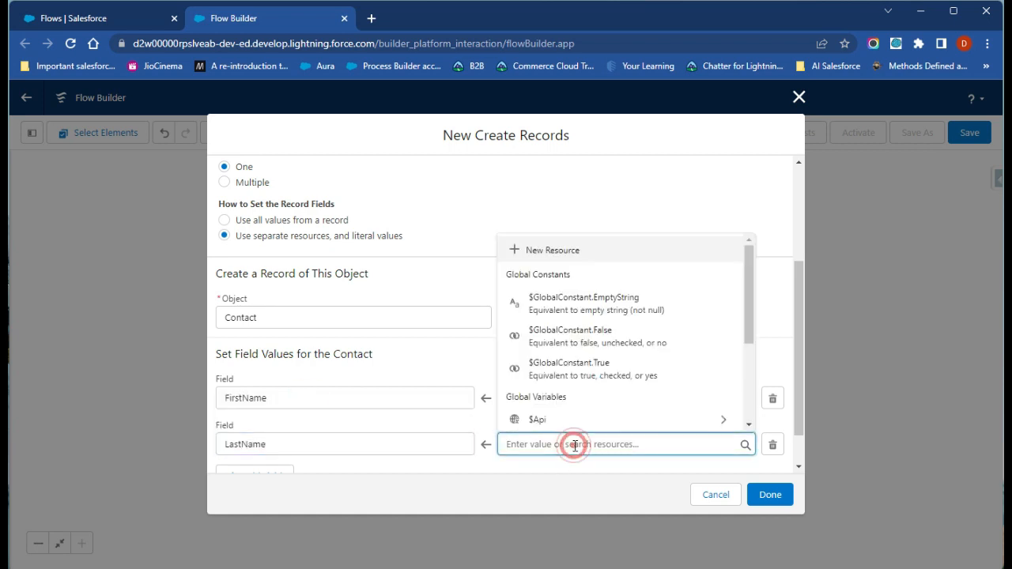
text(Acco)
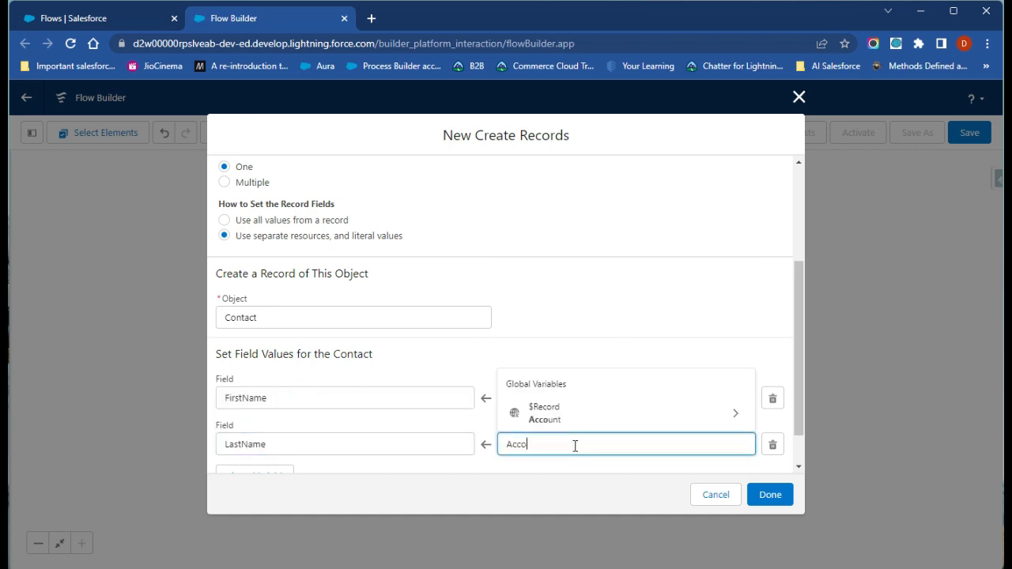
click(565, 413)
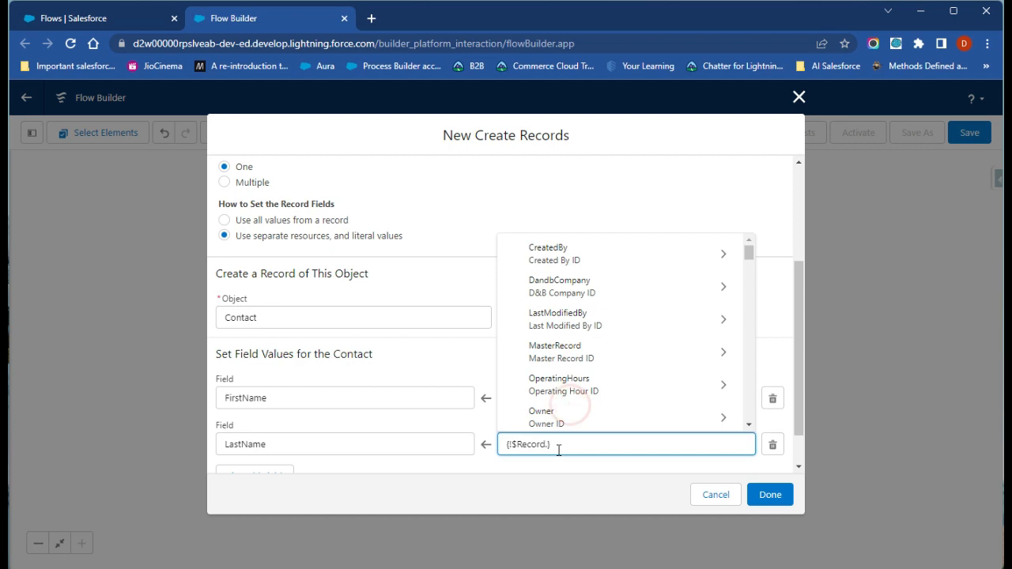
text(Nam)
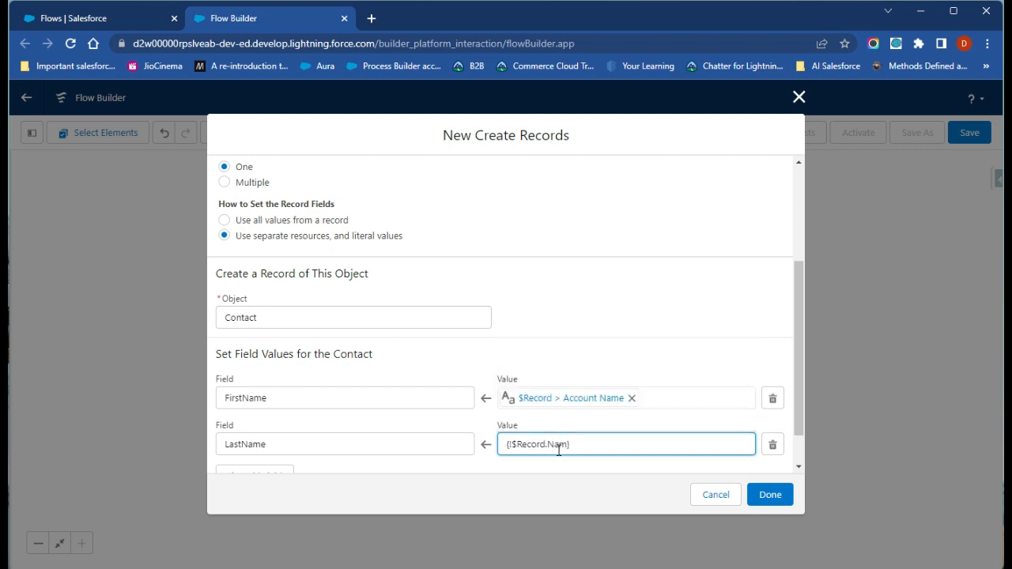
text(e)
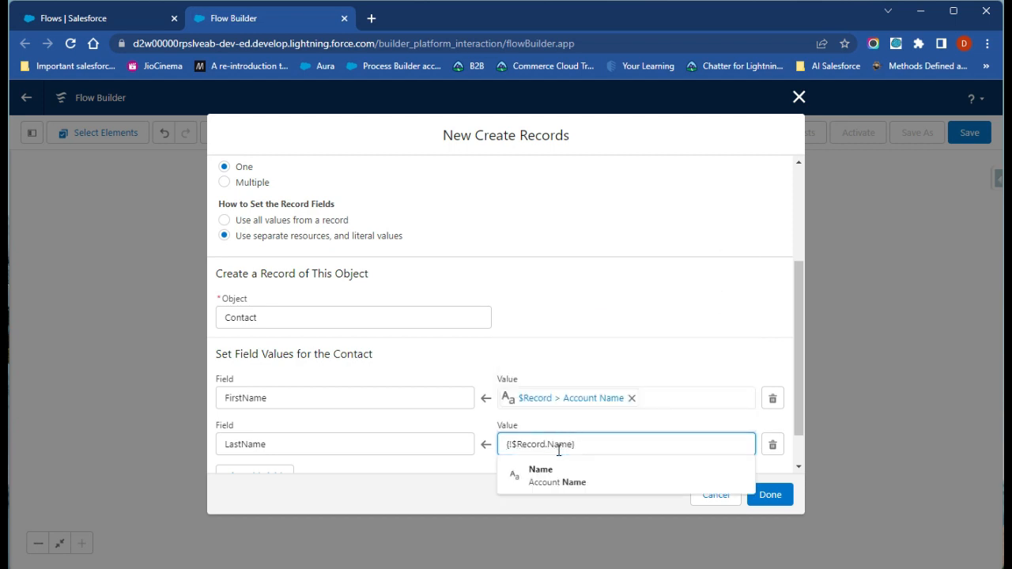
click(571, 476)
click(551, 473)
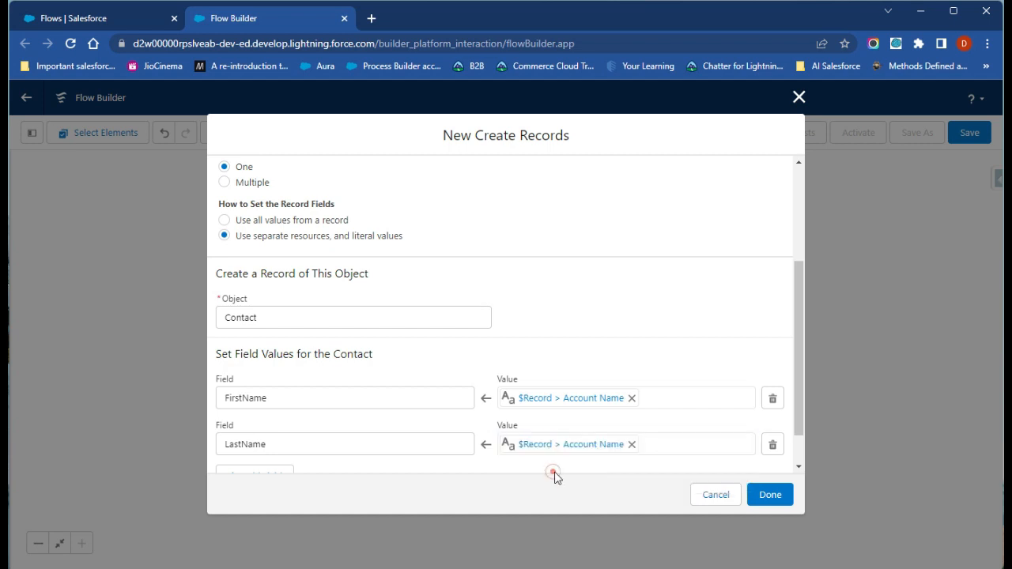
scroll(632, 404, down, 1)
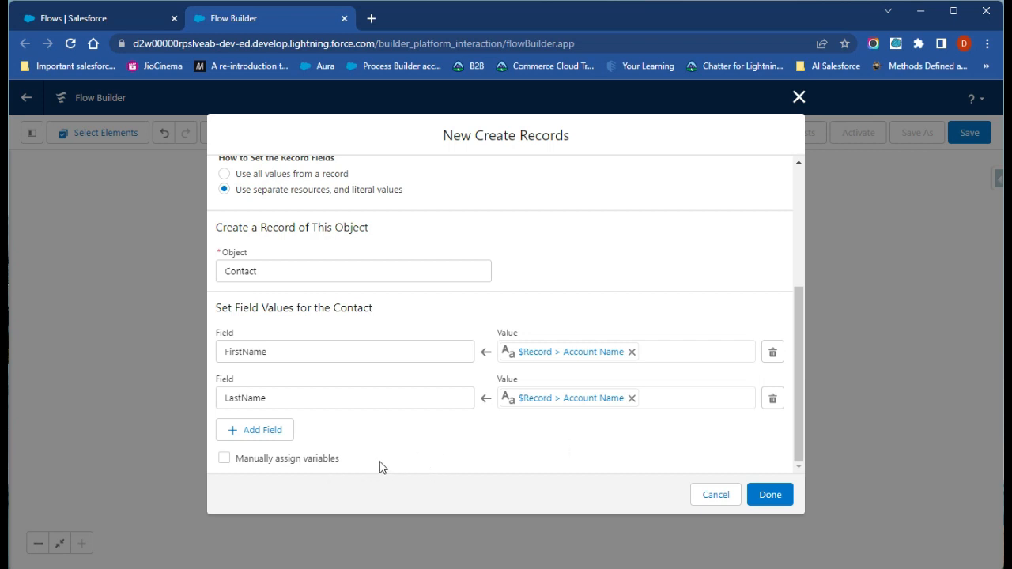
click(765, 495)
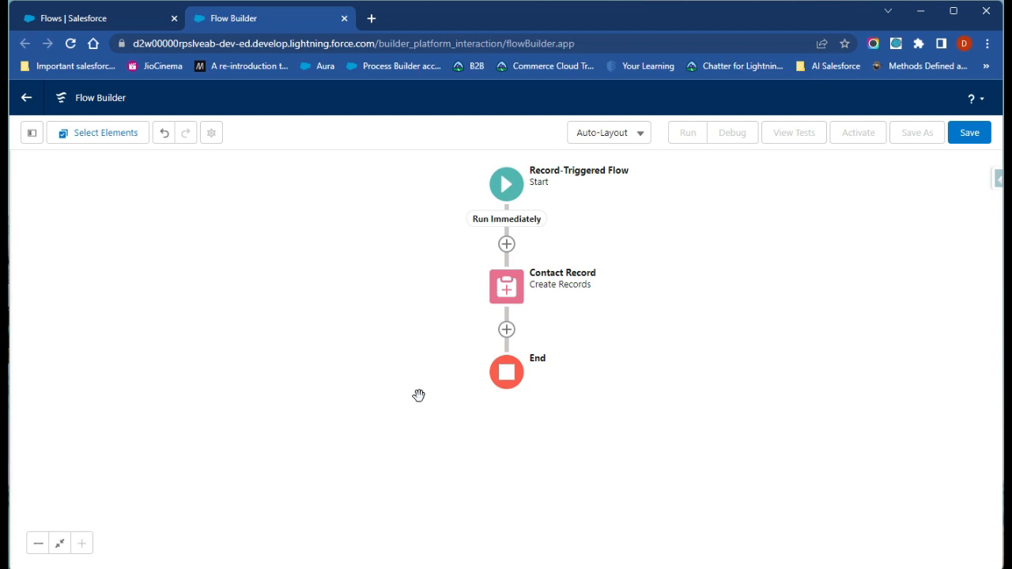
- Save the flow with the label Account Flow and API name Account_Flow, and activate it
click(970, 131)
click(341, 272)
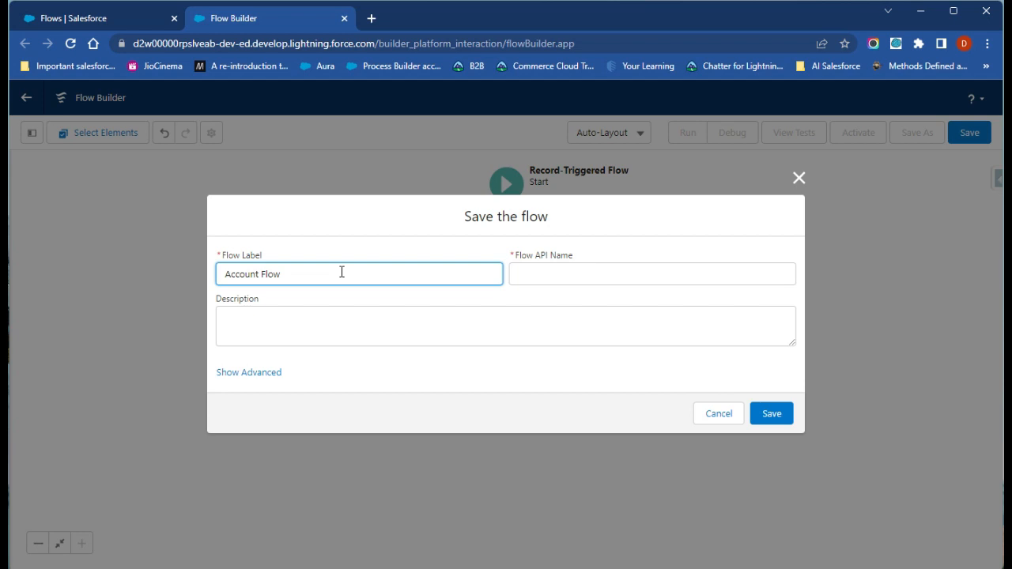
click(455, 341)
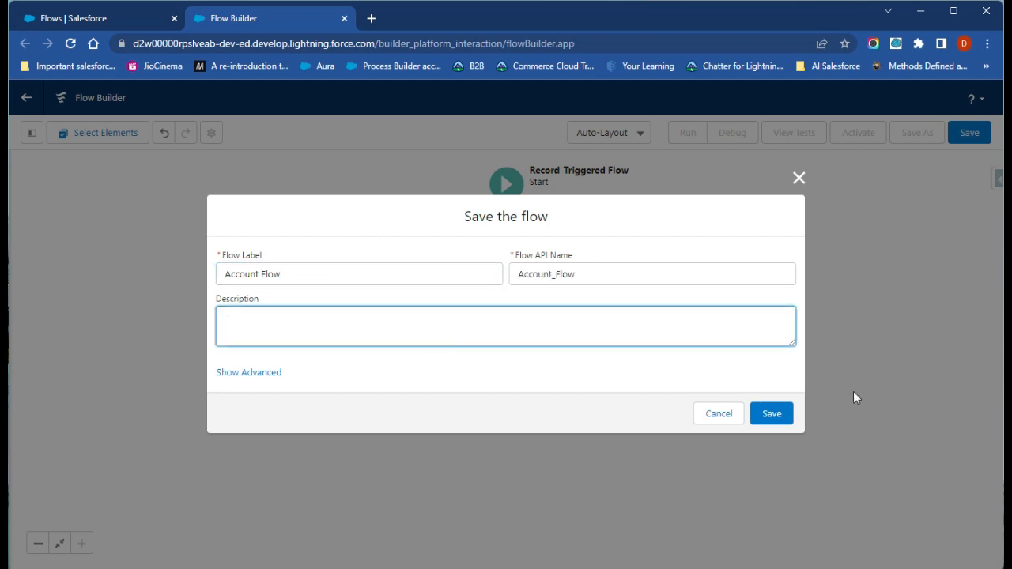
click(781, 416)
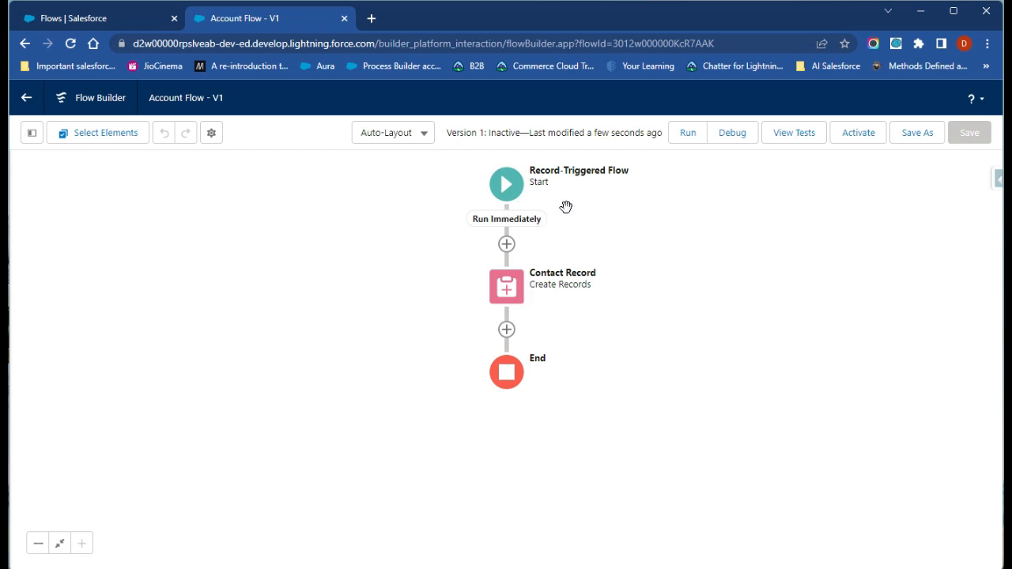
click(855, 132)
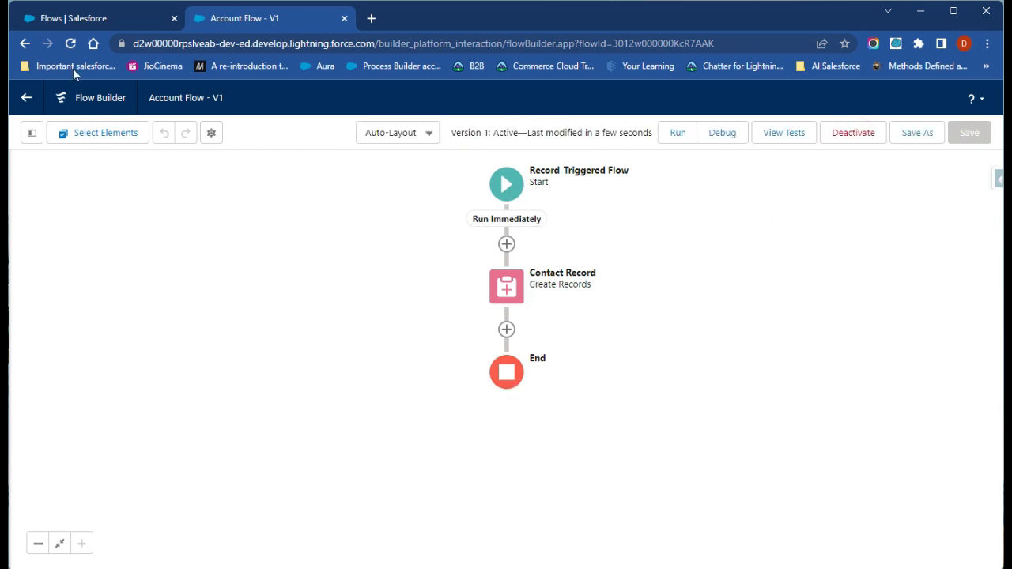
- Return to the Salesforce Setup page and find and open the Accounts list
click(100, 18)
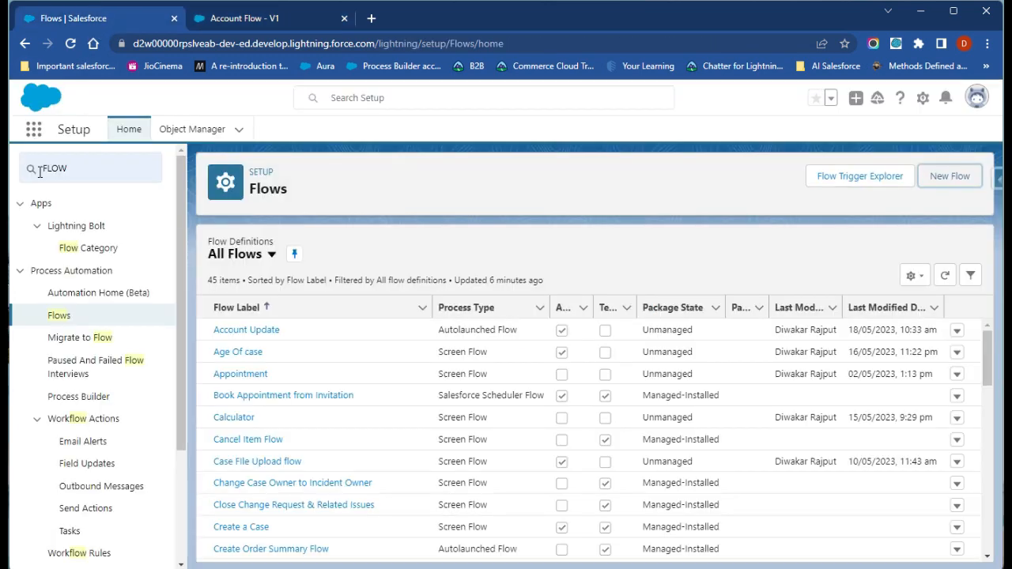
click(38, 130)
text(acc)
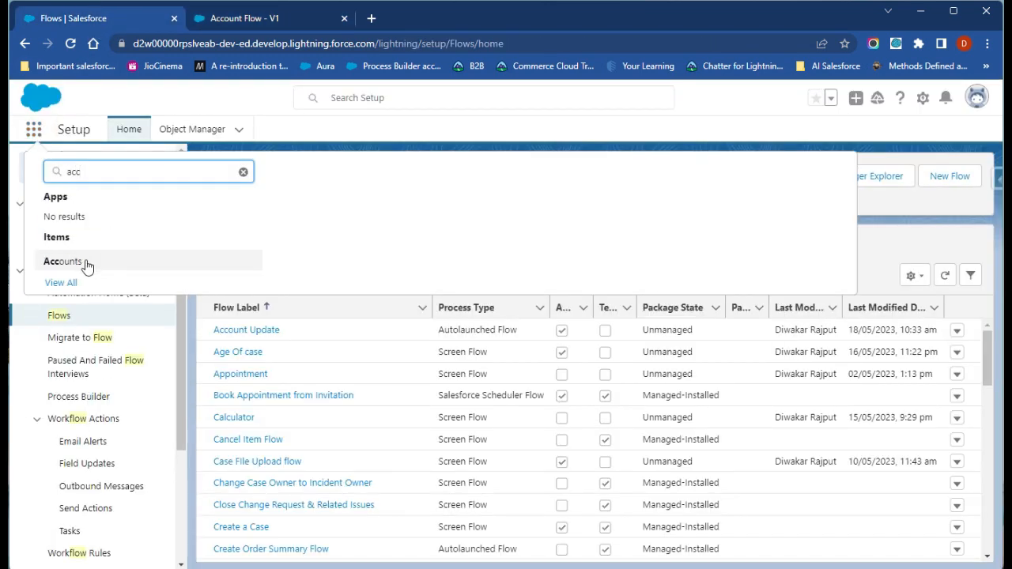
click(85, 264)
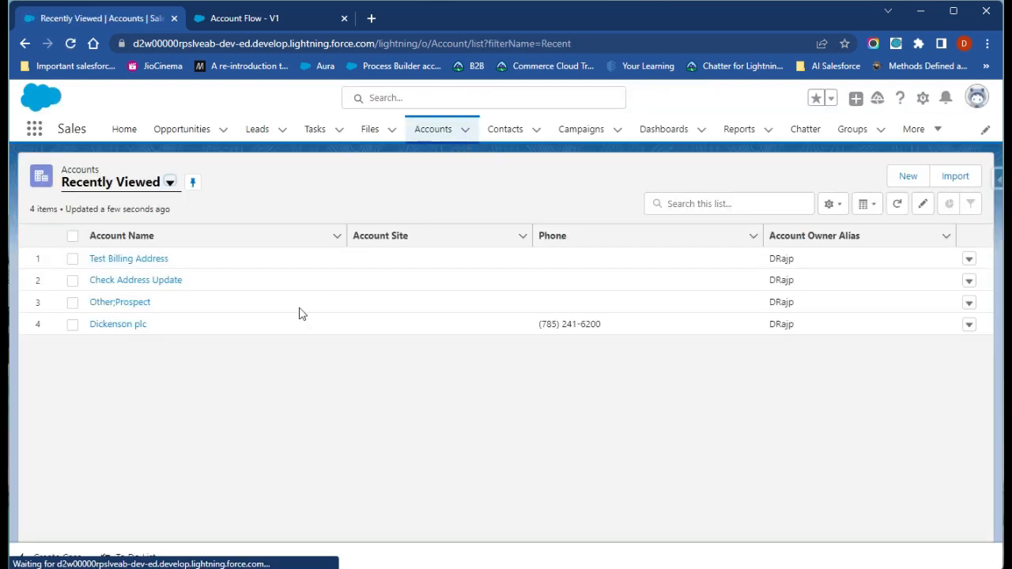
- Create and save a new account named Test 05
click(907, 176)
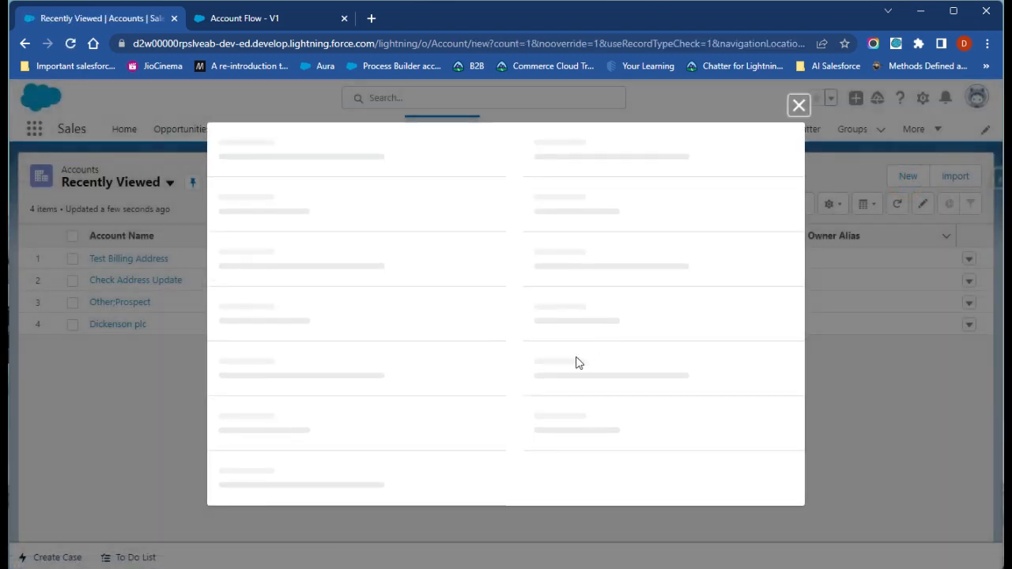
click(315, 269)
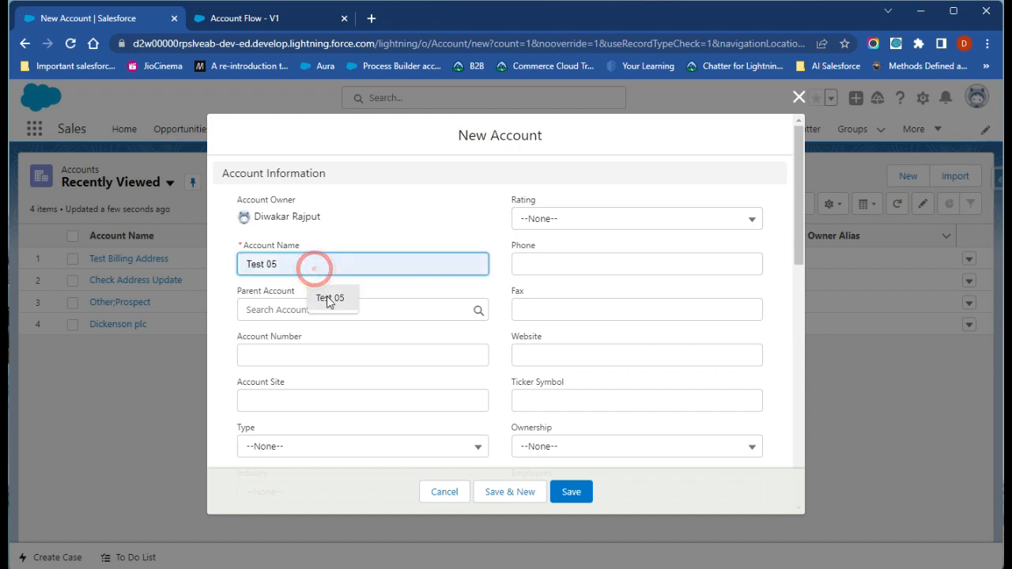
click(327, 295)
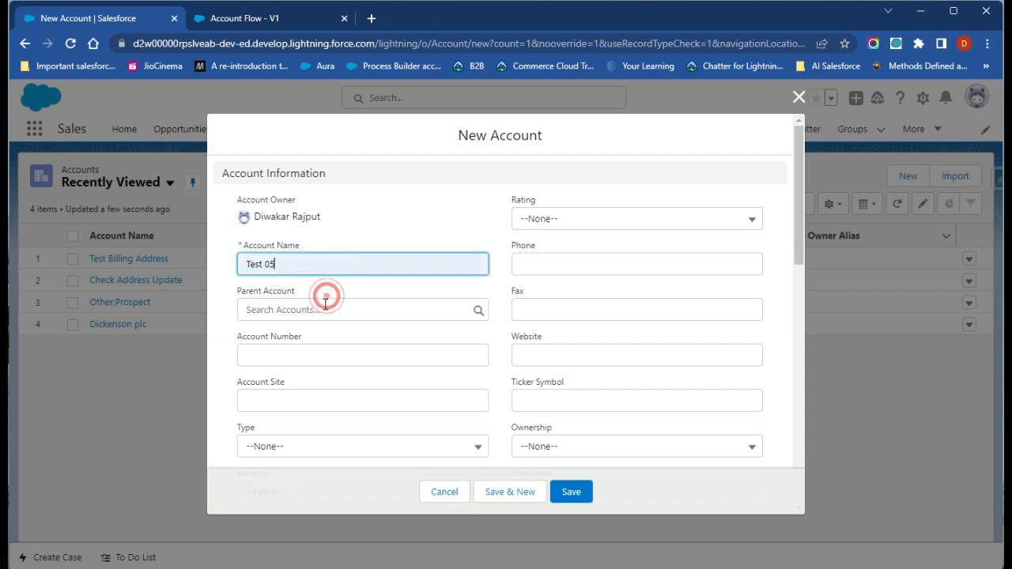
click(401, 357)
scroll(403, 360, down, 5)
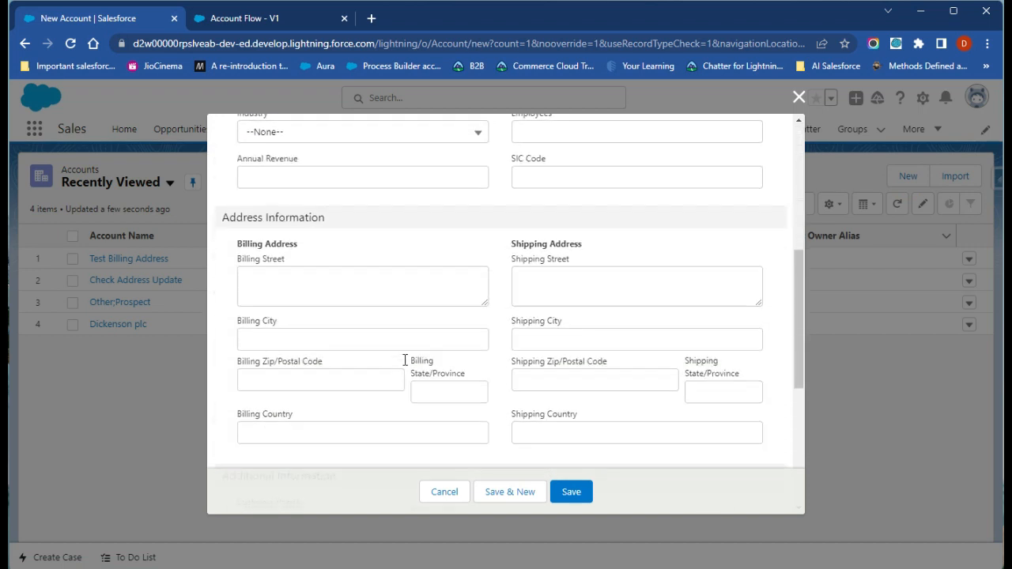
scroll(404, 360, down, 4)
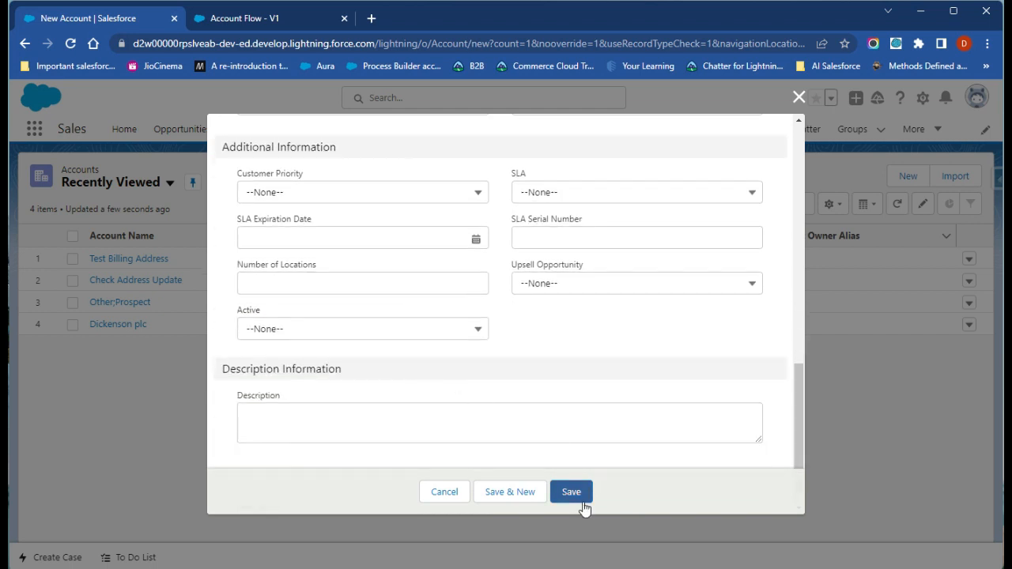
click(582, 504)
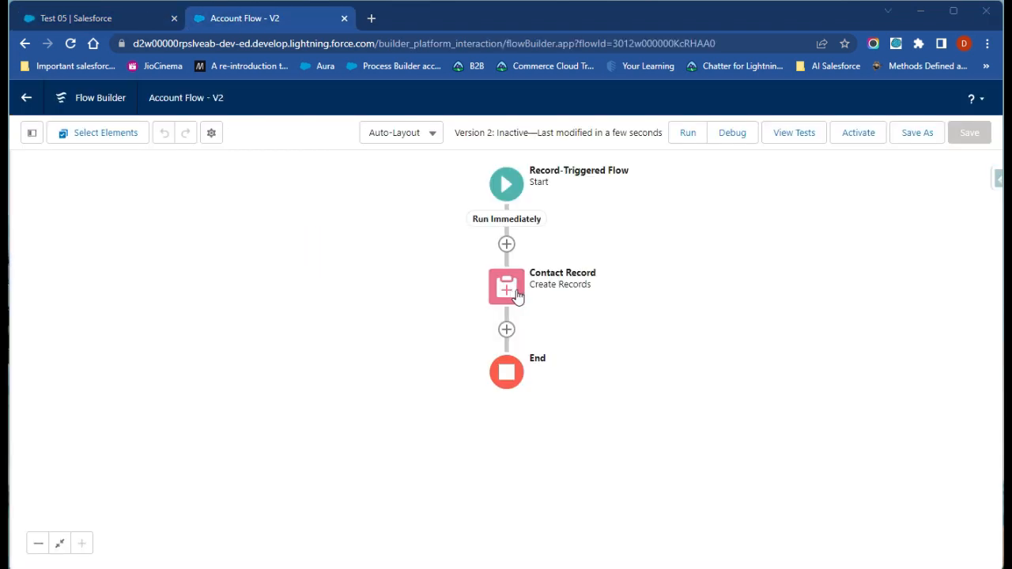
- Open the Contact Record element in Account Flow V2 and add AccountId as a third contact field
click(513, 294)
click(474, 453)
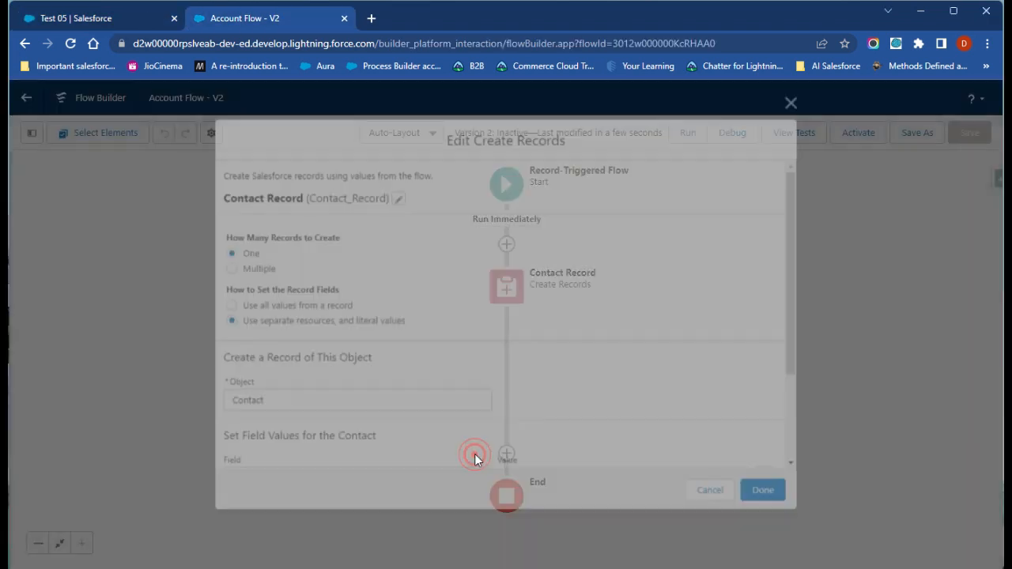
scroll(327, 427, down, 3)
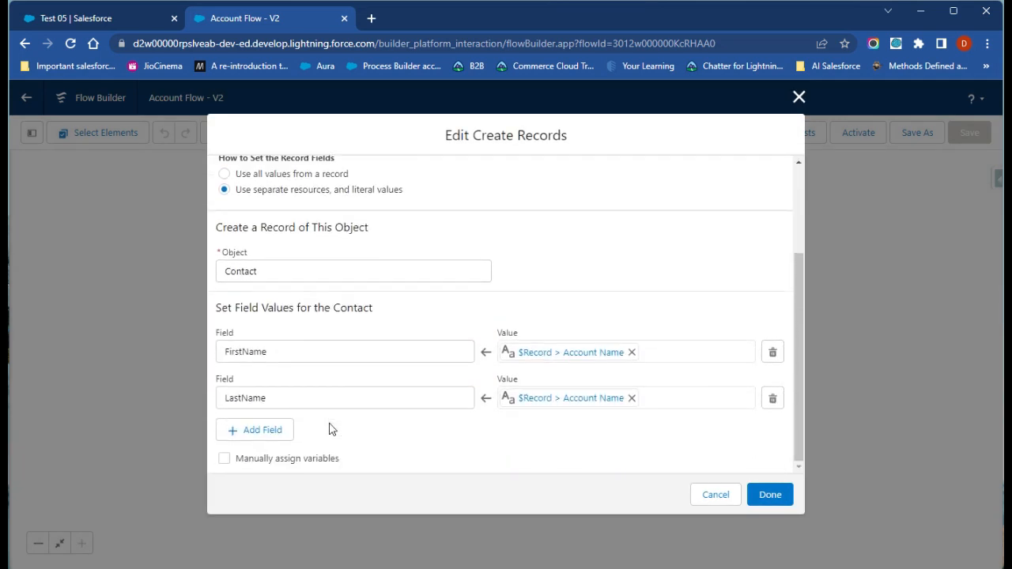
click(256, 433)
click(349, 447)
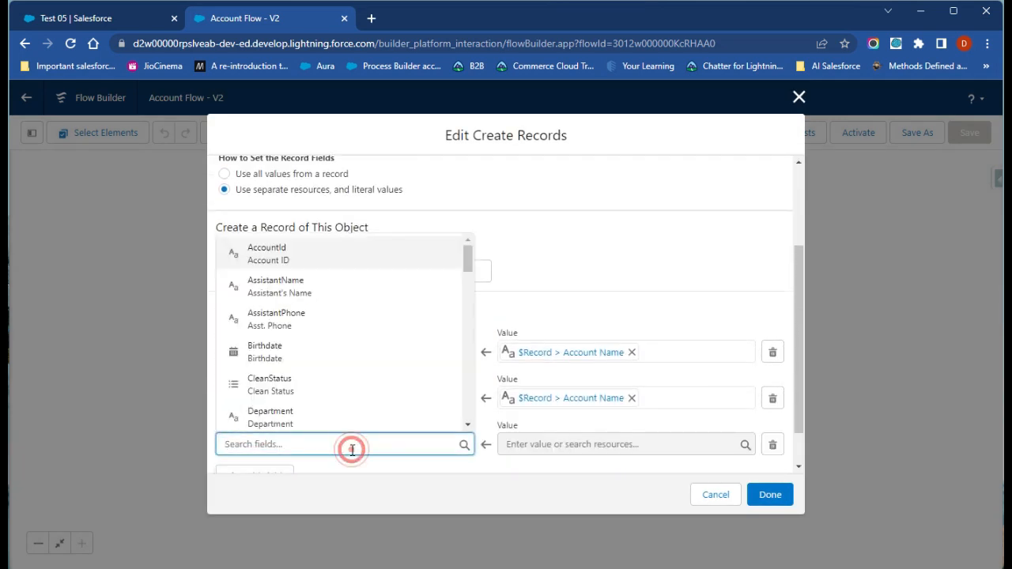
click(348, 259)
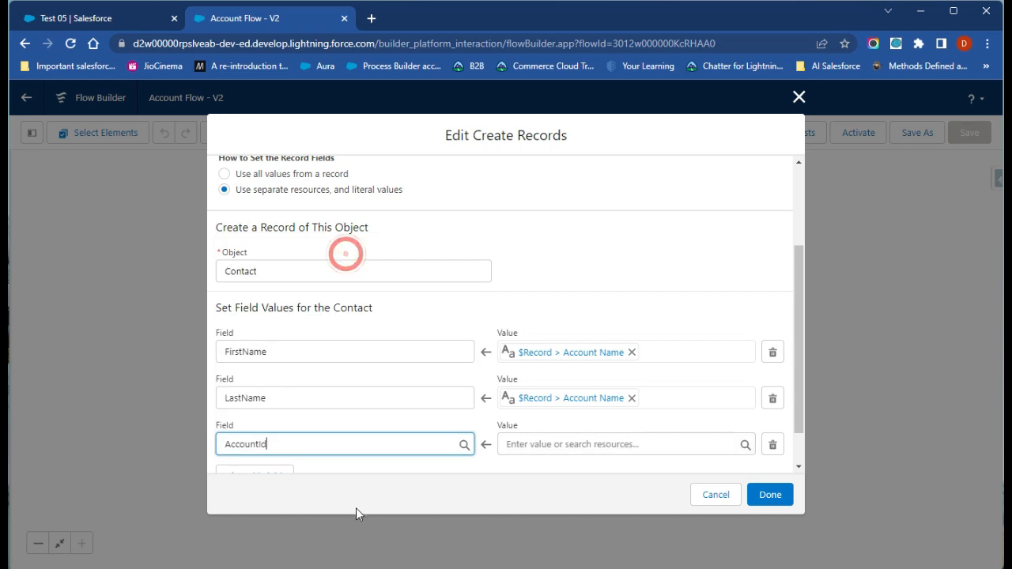
- Set the AccountId value to the triggering account's ID, {!$Record.Id}
click(579, 444)
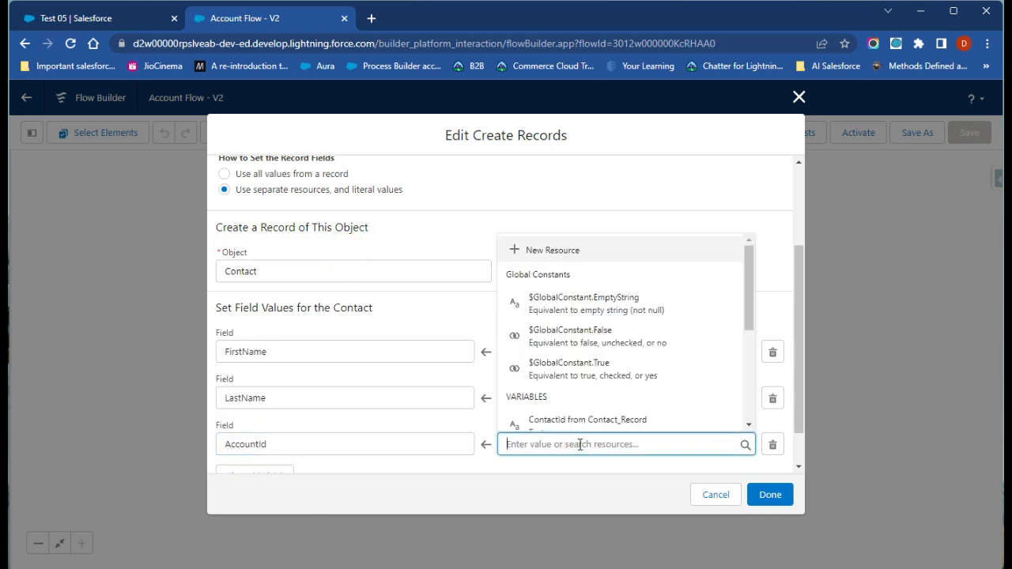
text(rec)
click(578, 417)
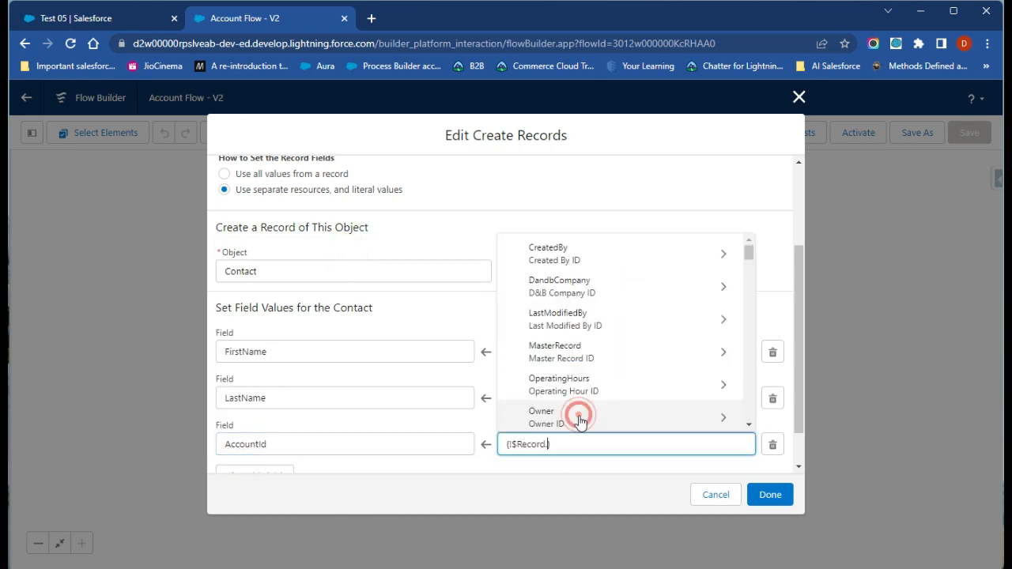
text(id)
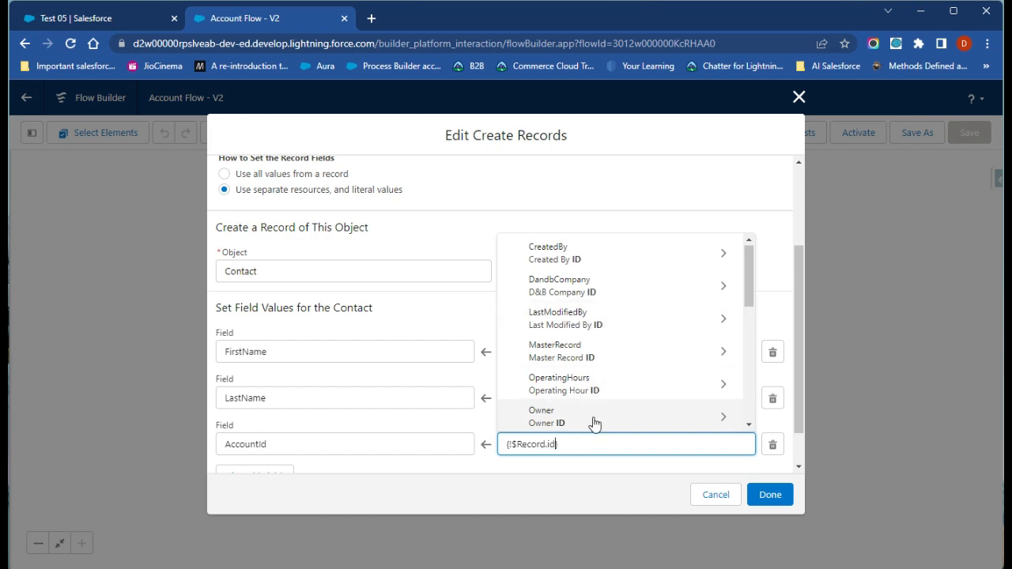
scroll(593, 419, down, 2)
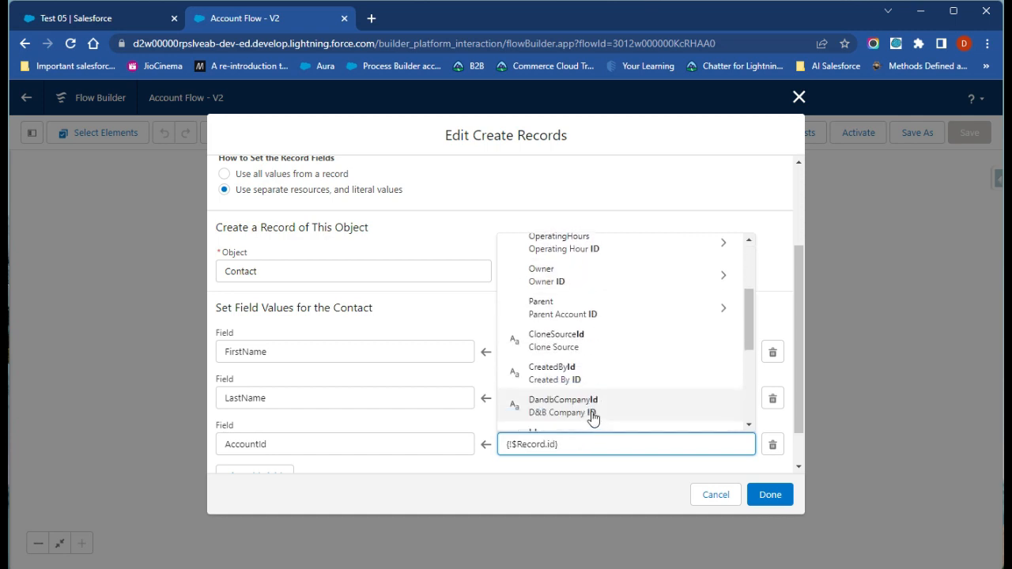
scroll(594, 339, down, 2)
click(583, 303)
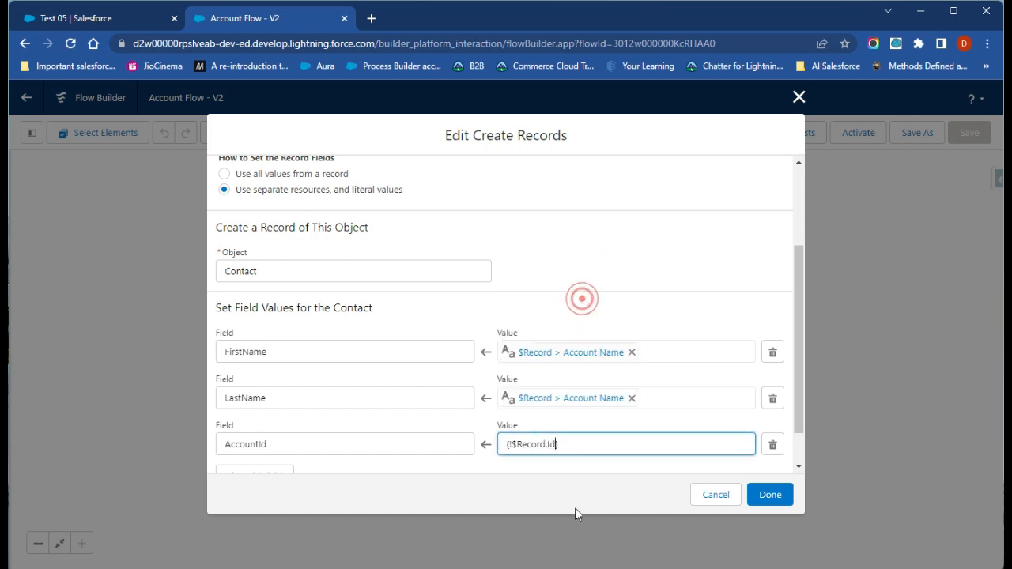
click(582, 478)
- Apply the Contact Record changes and save and activate version 2 of the flow
click(770, 495)
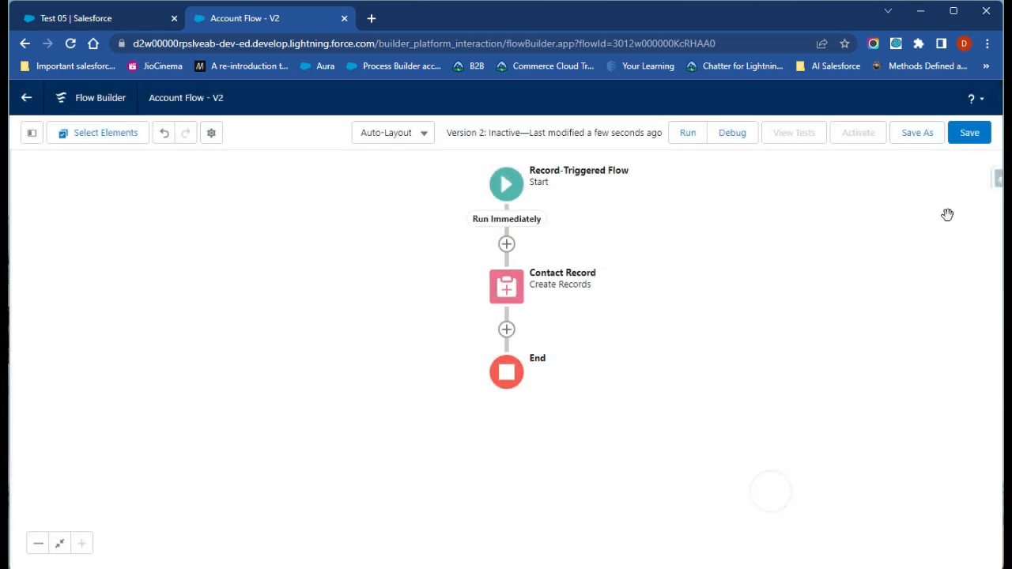
click(985, 132)
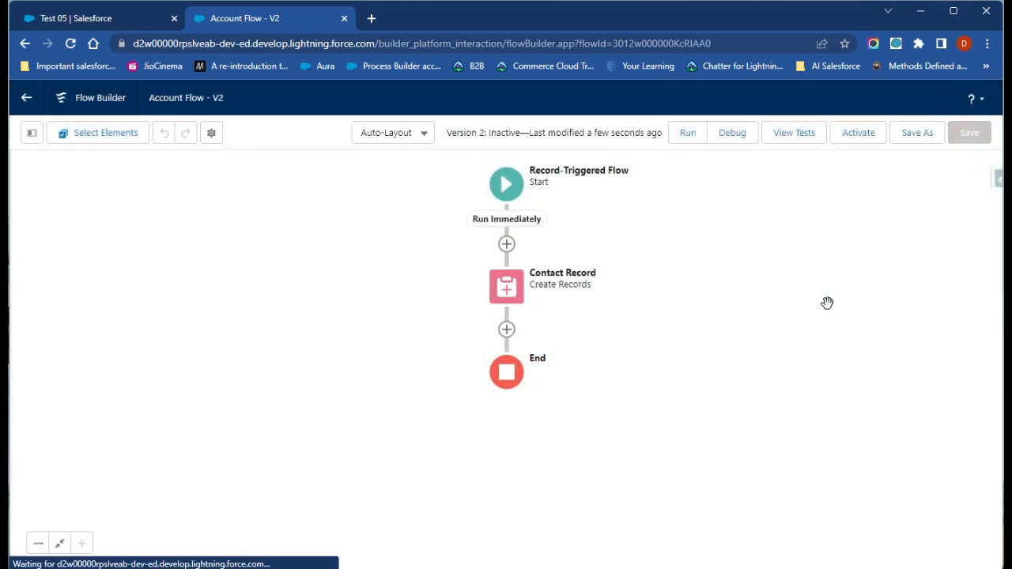
click(857, 132)
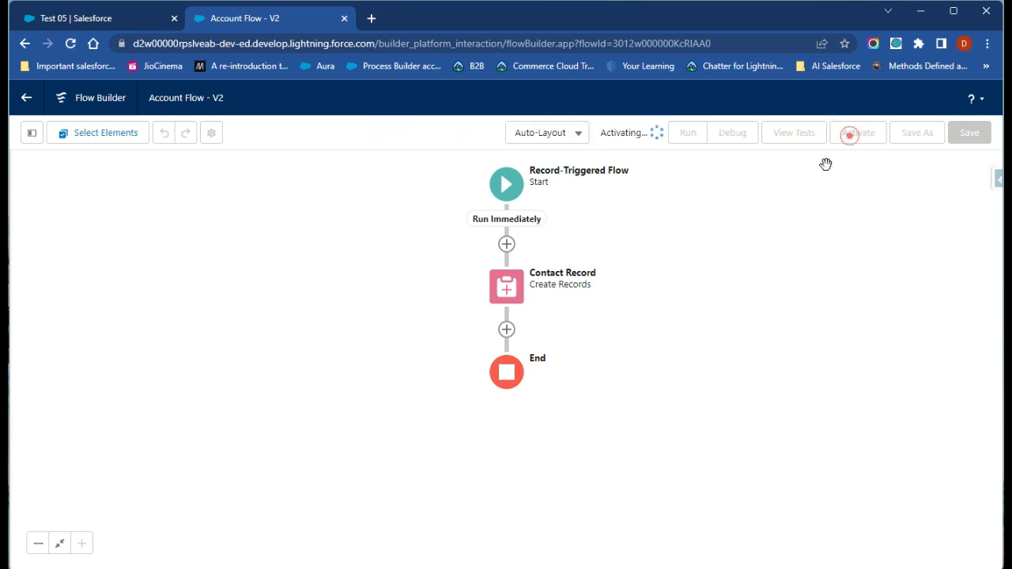
- Create and save a new account named Action Related Record in the Sales app
click(67, 19)
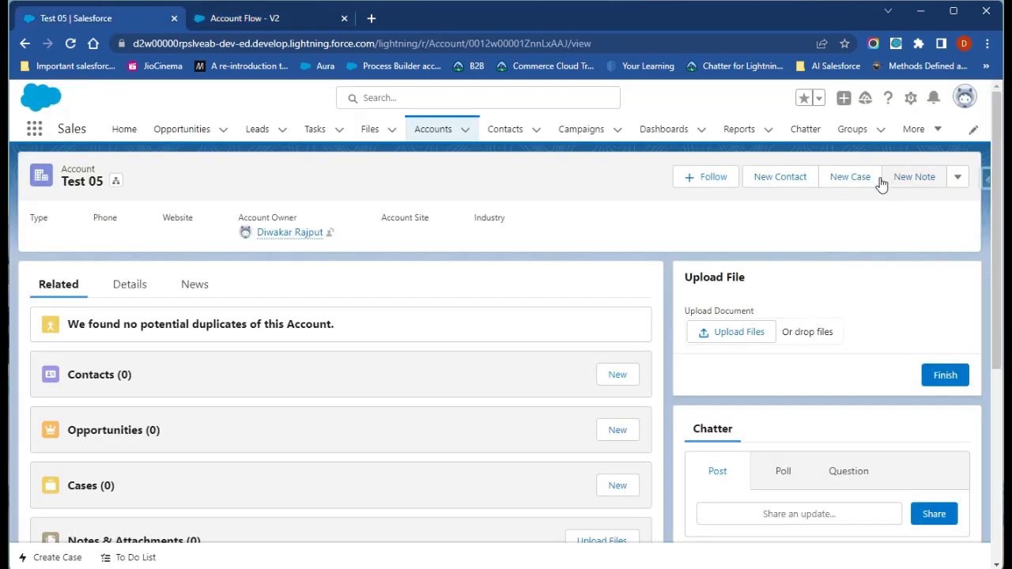
click(434, 130)
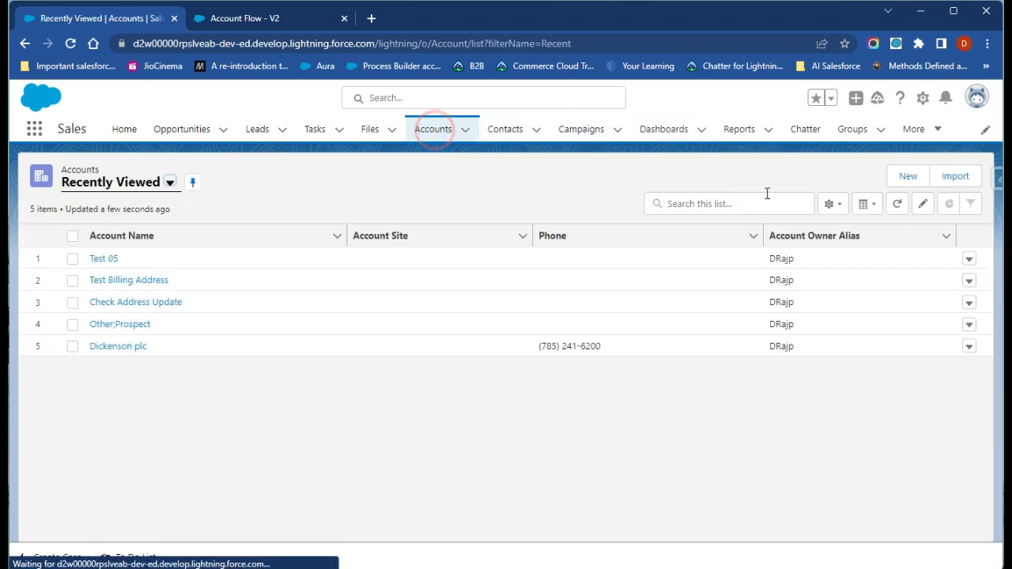
click(905, 179)
click(339, 263)
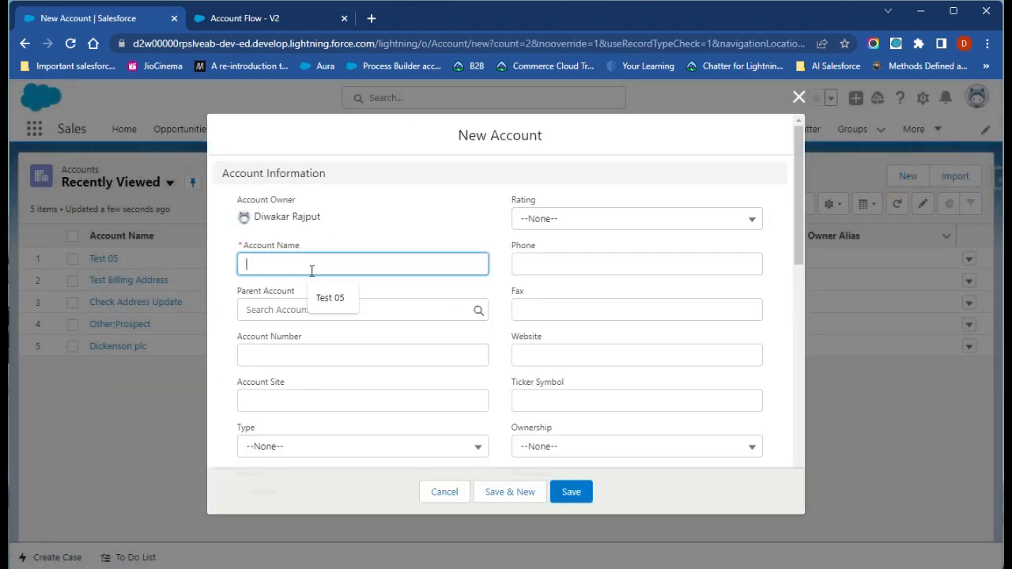
text(Action Related Record)
click(399, 210)
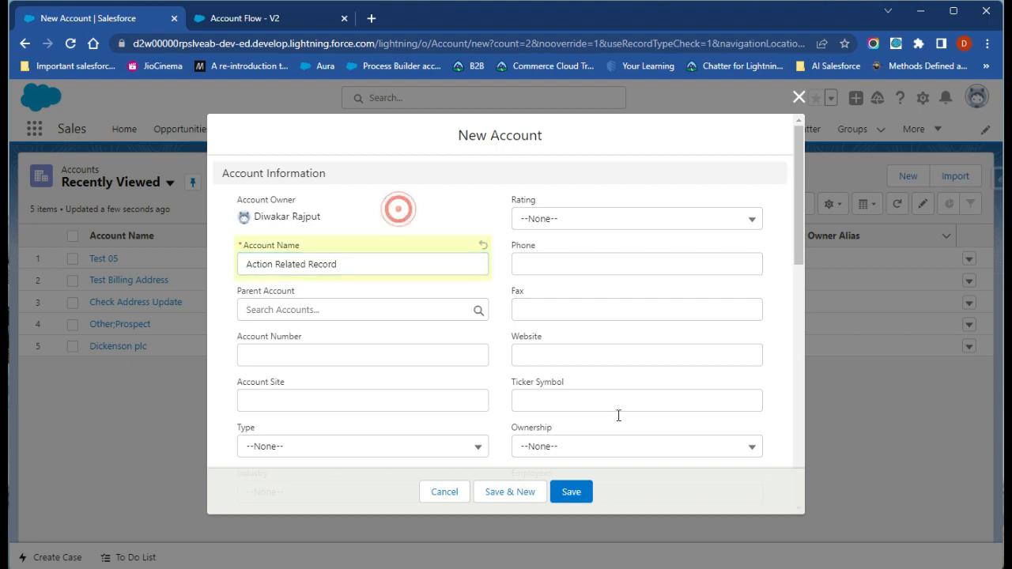
click(572, 492)
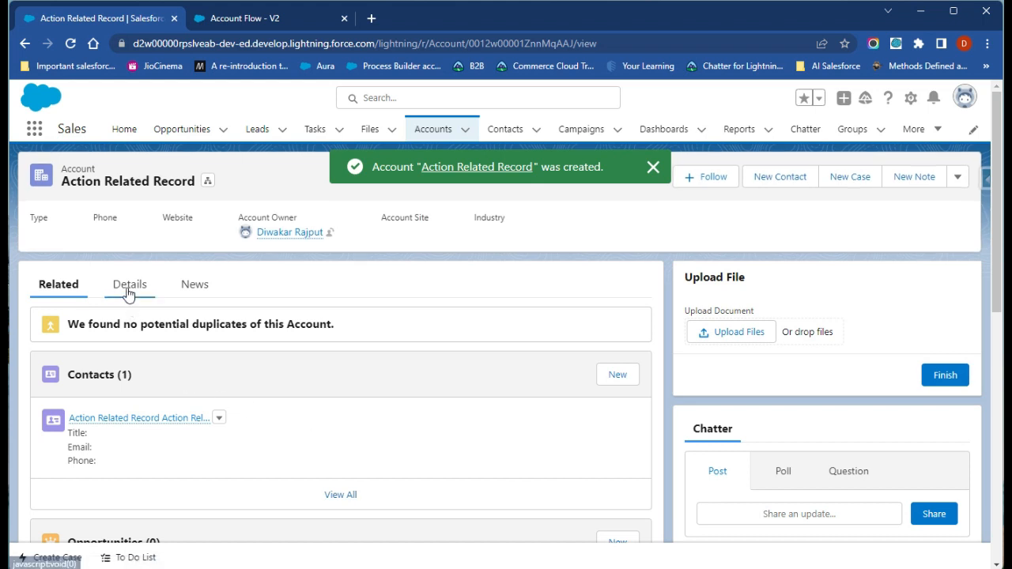
- Open the contact related to the new account and check the account name in its details
scroll(210, 373, down, 2)
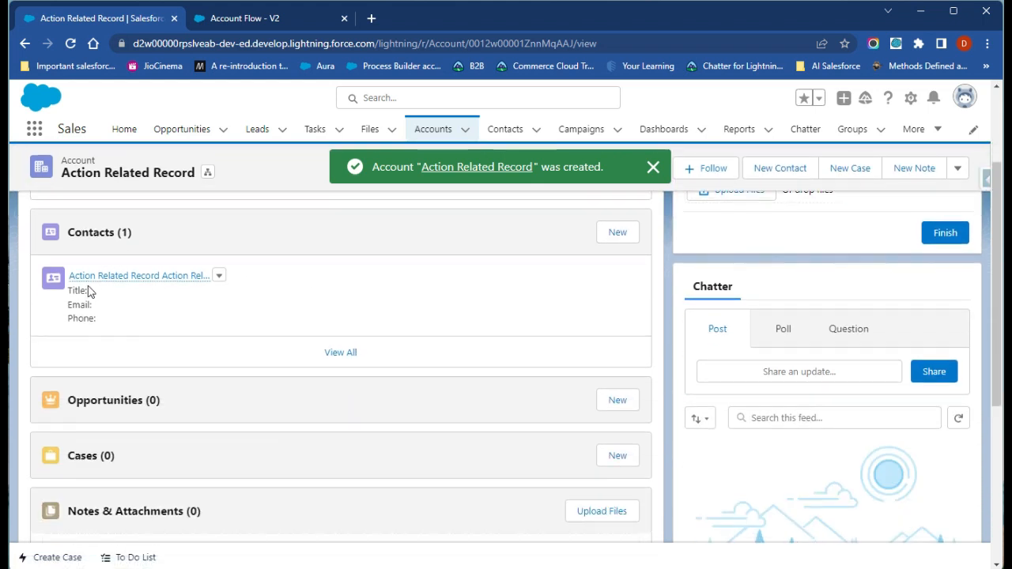
click(168, 277)
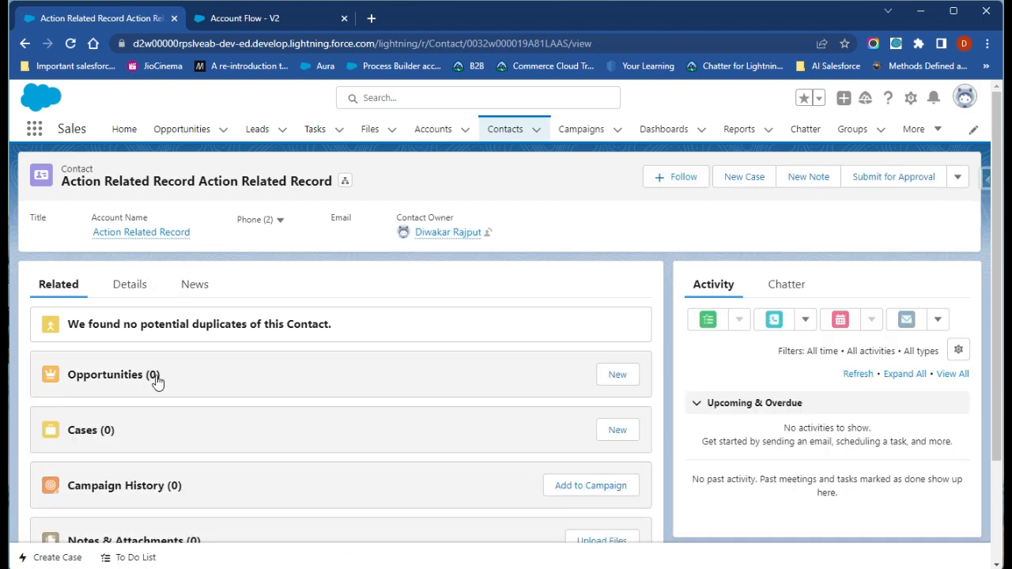
click(128, 284)
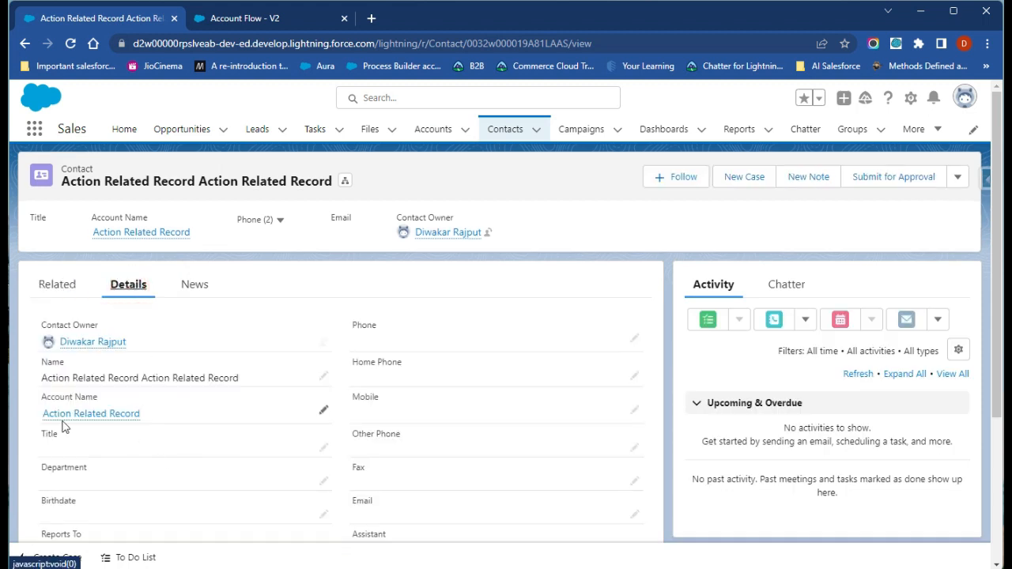
mouse_move(49, 416)
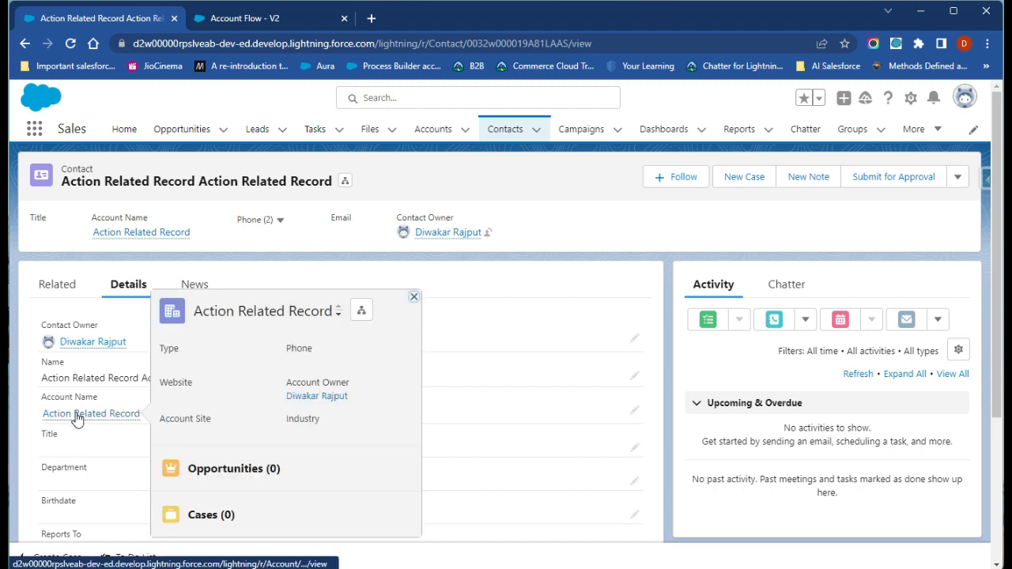
scroll(210, 419, down, 5)
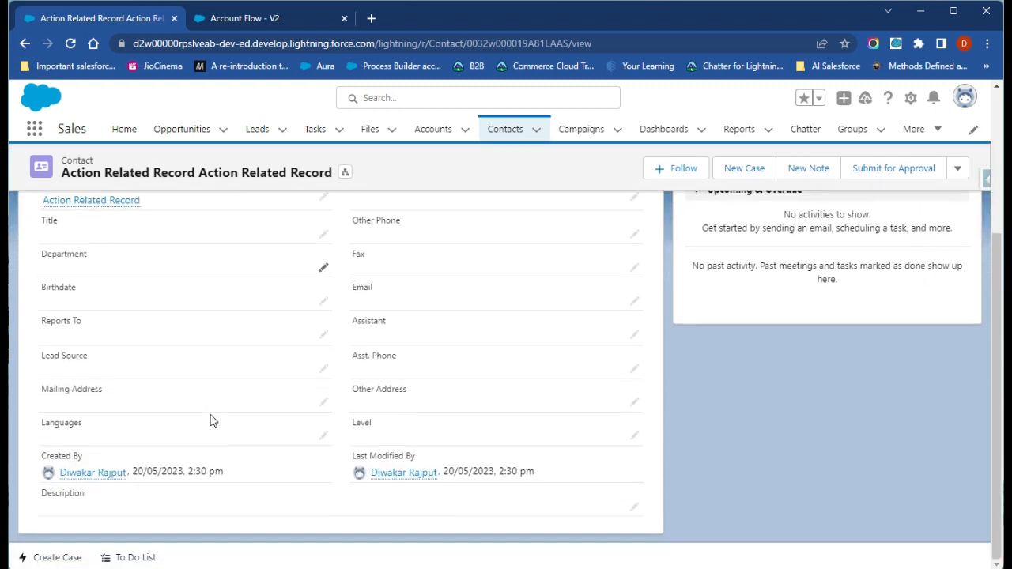
scroll(211, 419, up, 5)
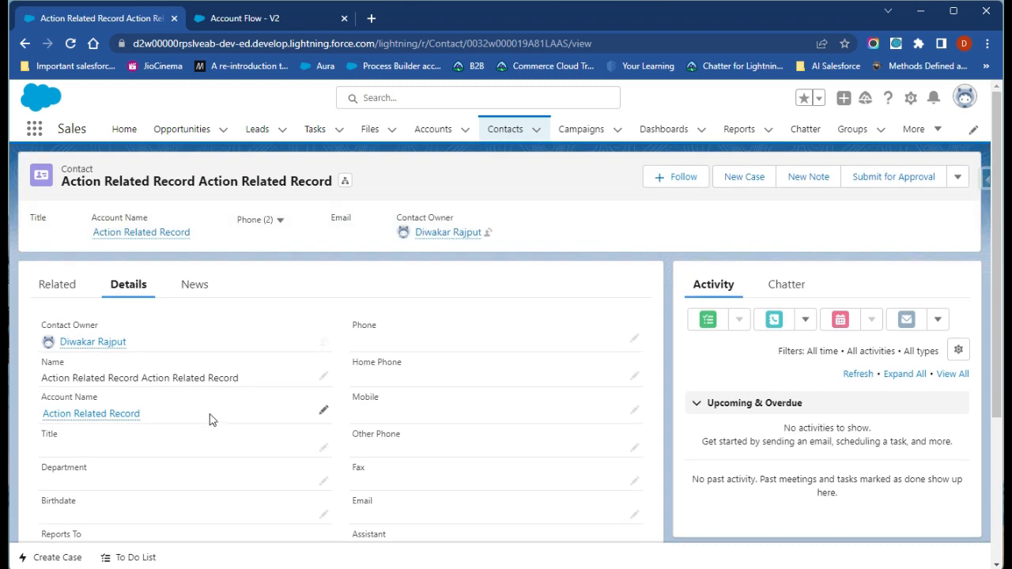
- Review the trigger, entry conditions and optimization option in Account Flow V2's start configuration, then close it without changes
click(246, 18)
click(516, 190)
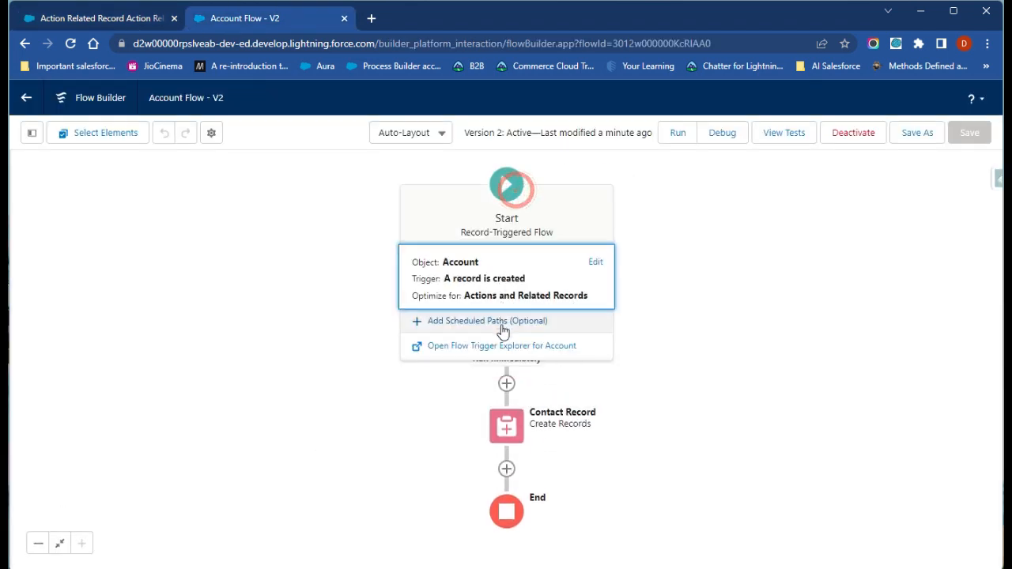
click(534, 281)
scroll(732, 409, down, 2)
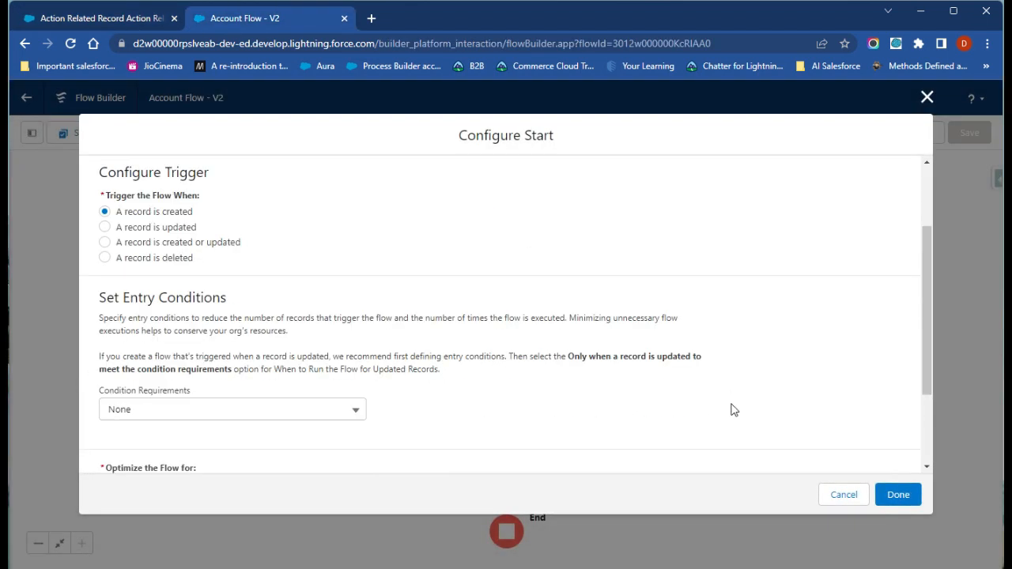
scroll(732, 409, down, 1)
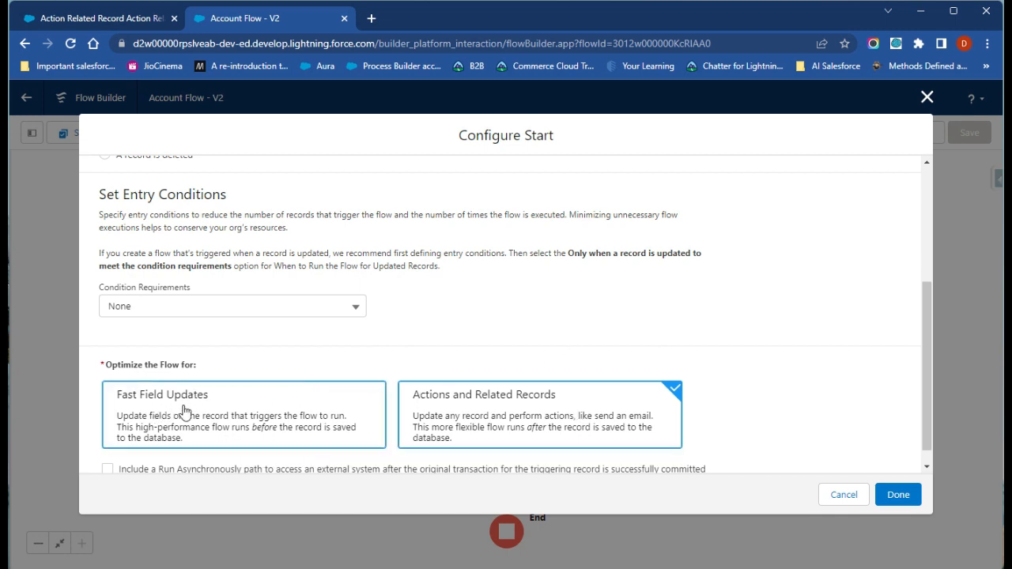
click(459, 348)
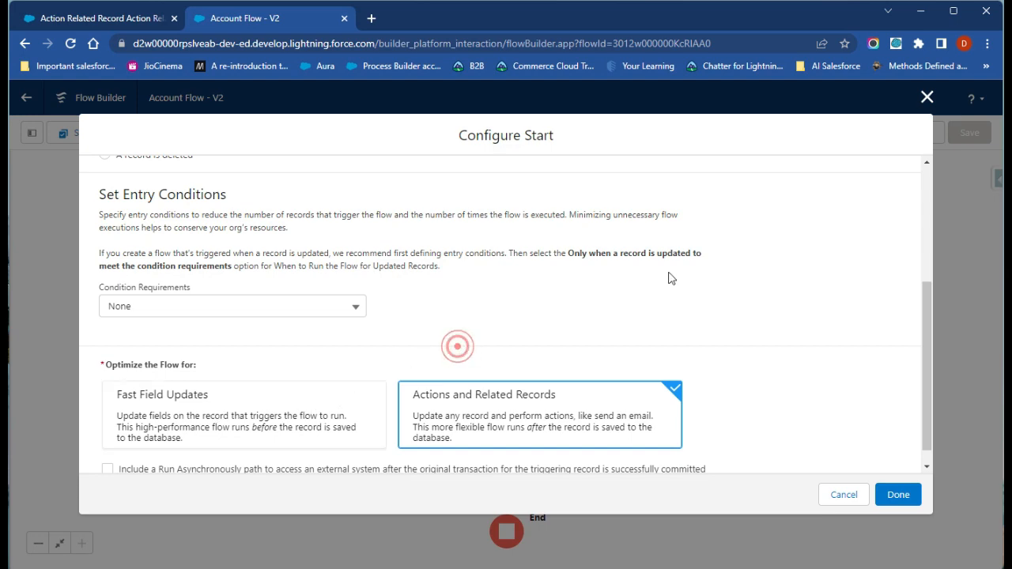
click(927, 98)
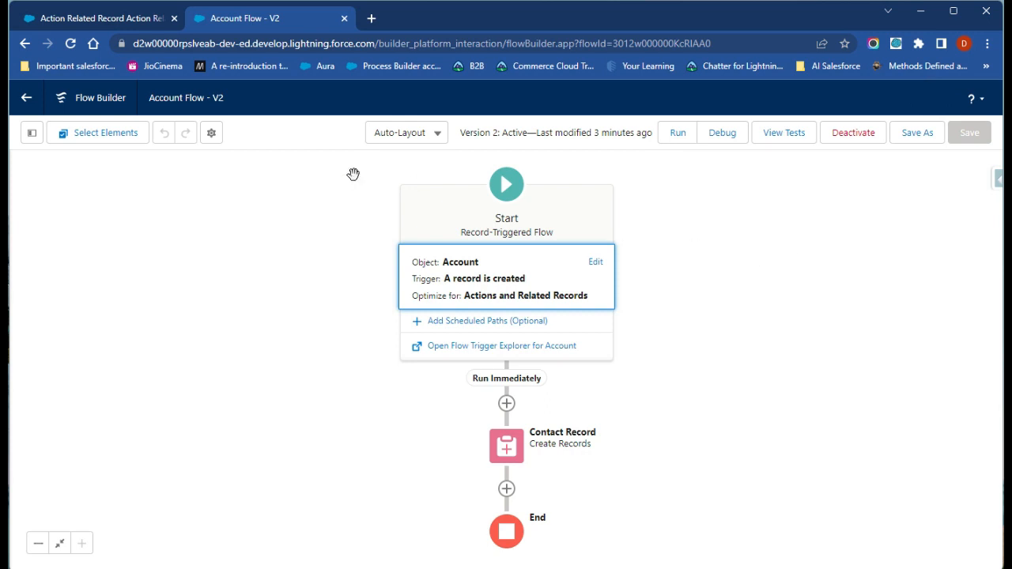
- Open the Account Update flow from the flow list and review its start configuration's entry condition and optimization option
click(26, 97)
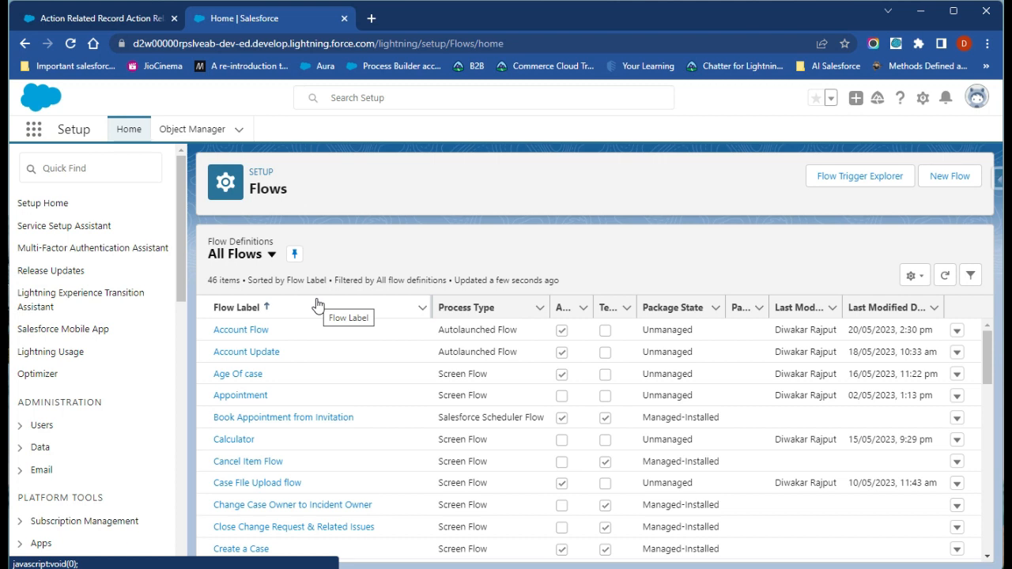
click(269, 360)
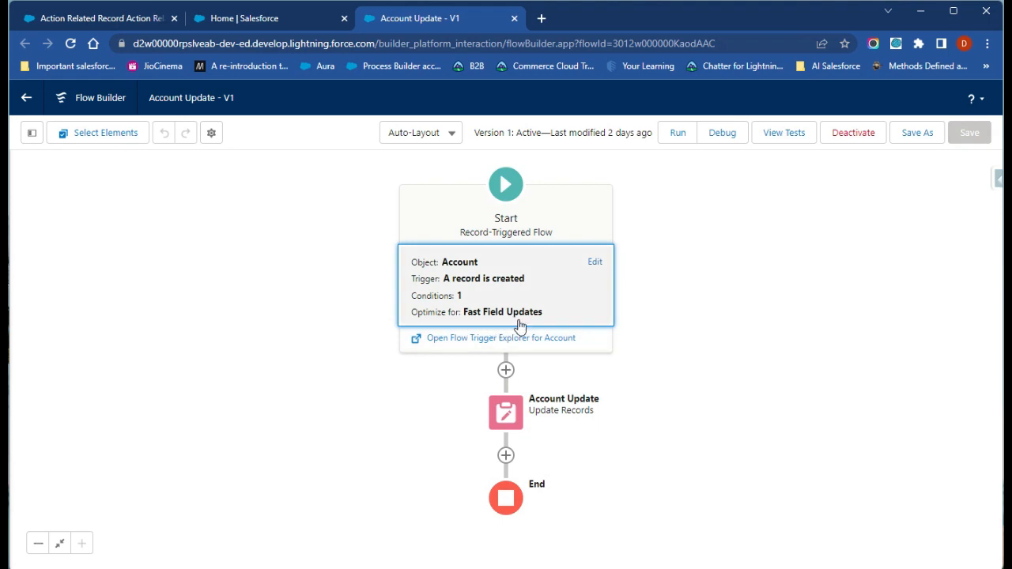
click(535, 311)
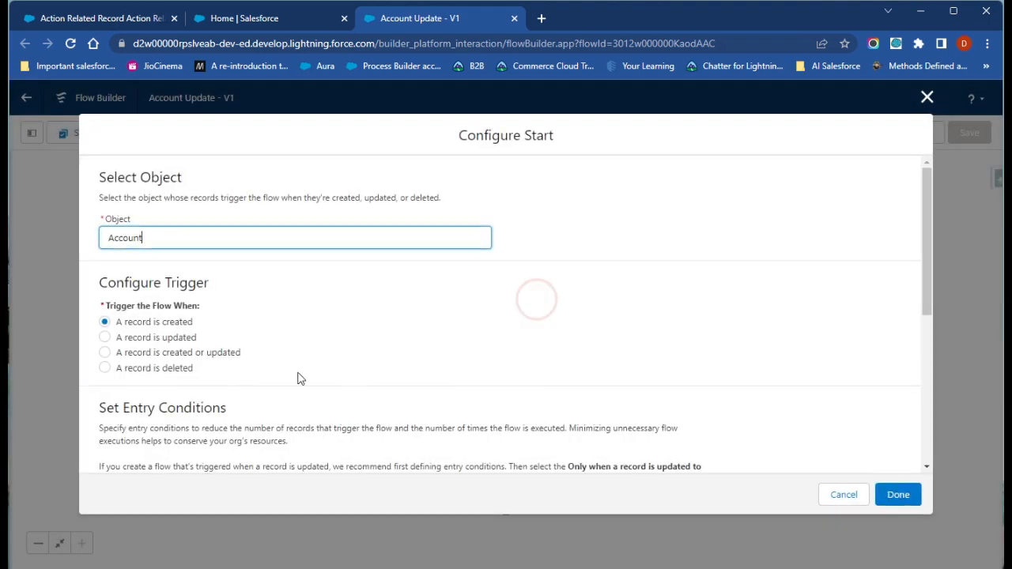
scroll(299, 377, down, 4)
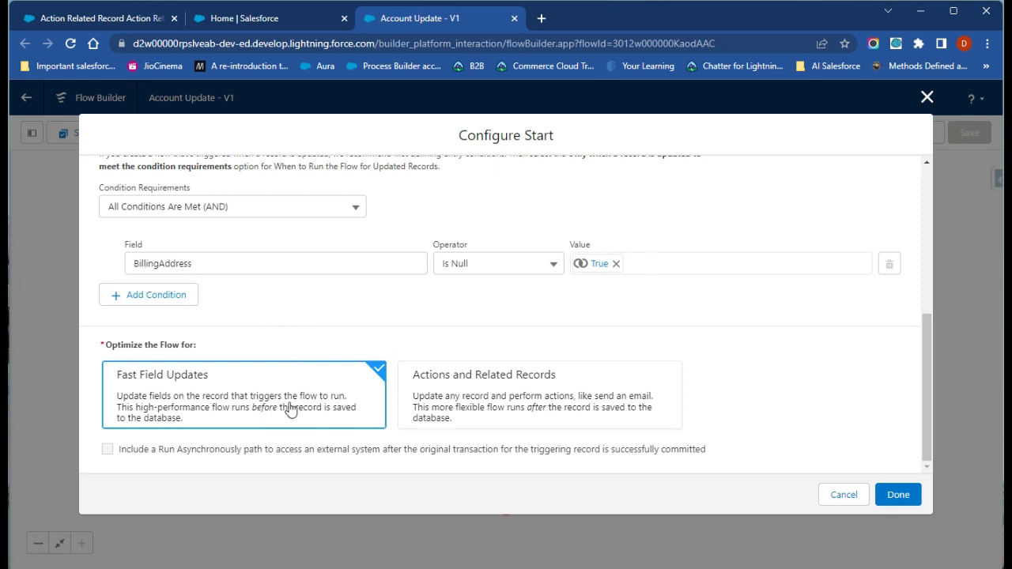
click(898, 494)
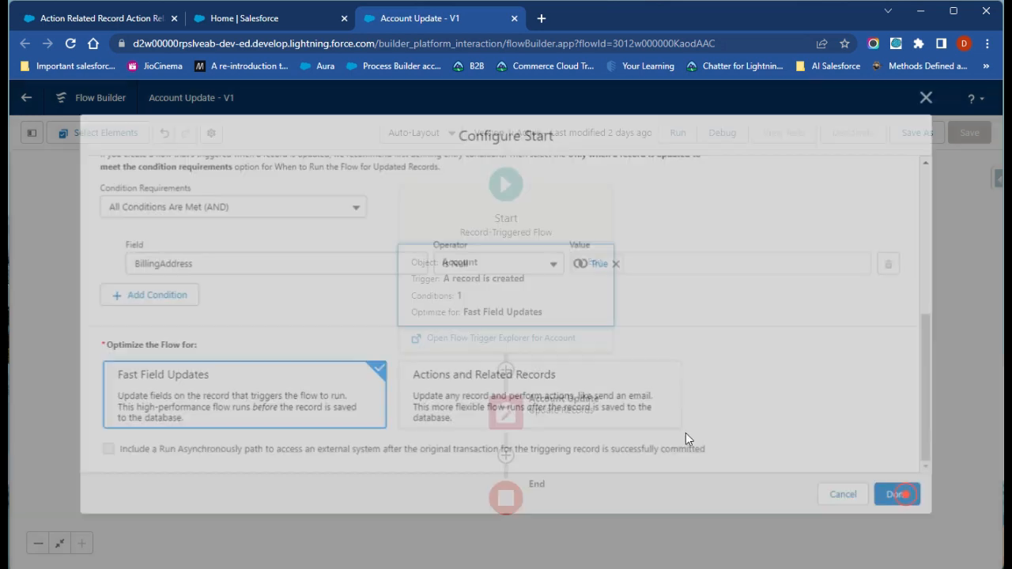
- Open the Account Update element that updates records and review its settings
double_click(498, 408)
scroll(496, 405, down, 2)
scroll(612, 400, down, 1)
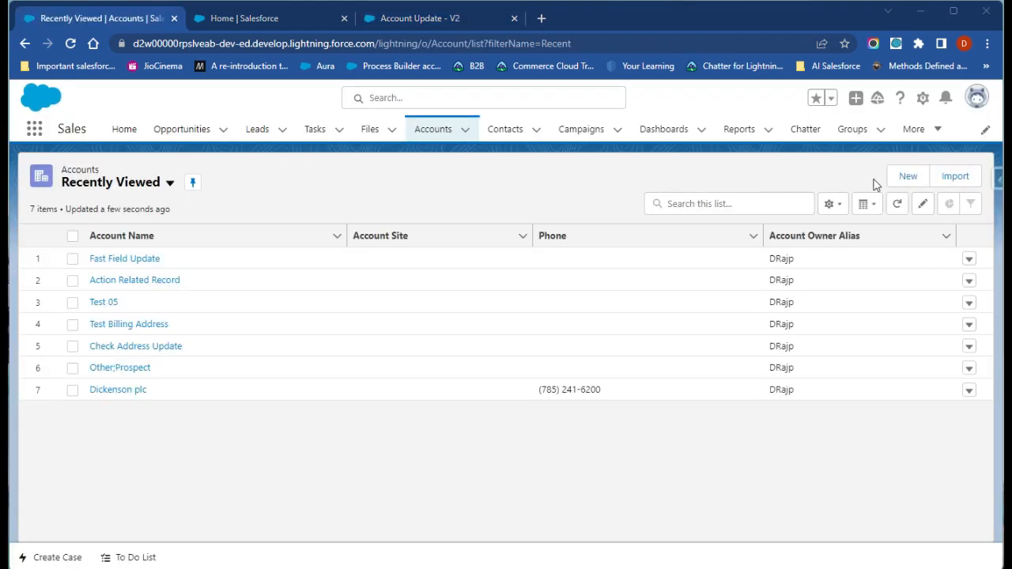
- Start a new account record and name it SFDC
click(911, 179)
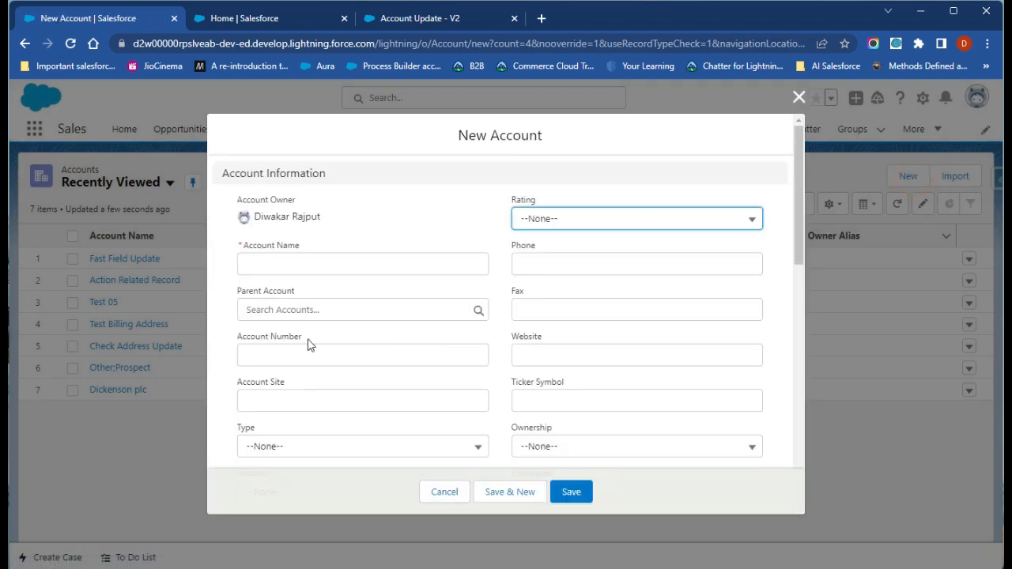
click(285, 264)
text(SFDC)
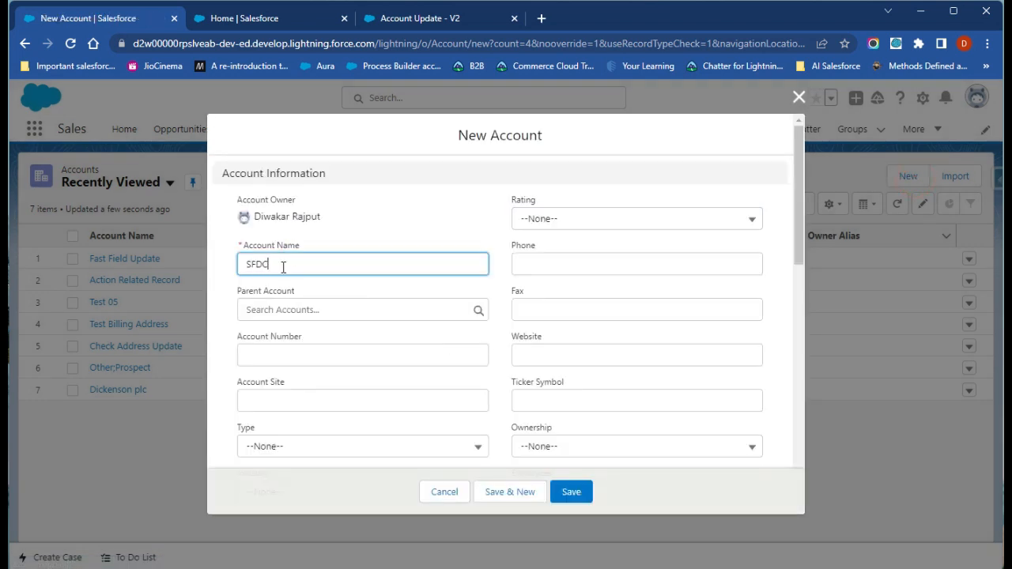
click(411, 314)
scroll(414, 438, down, 5)
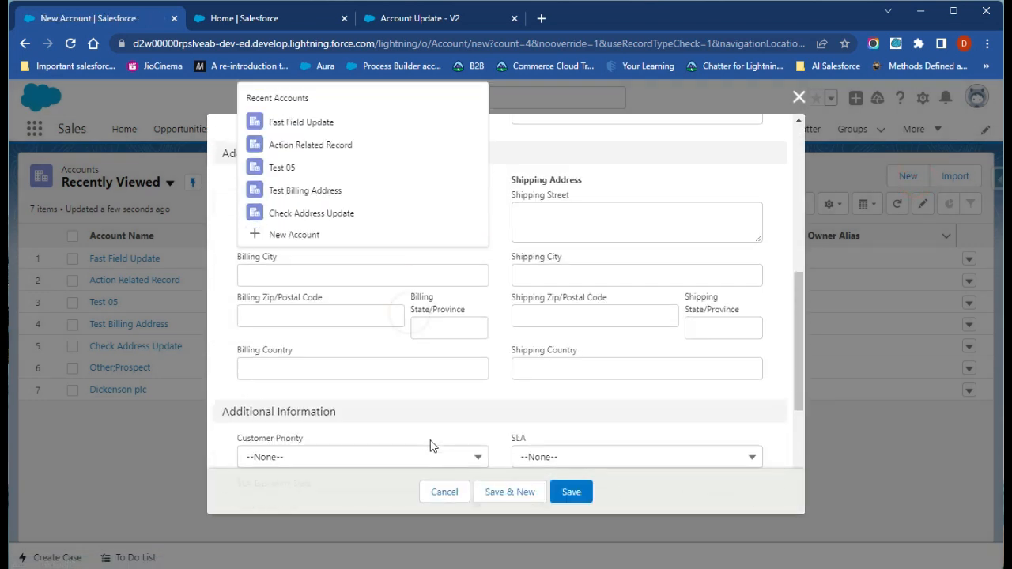
click(522, 393)
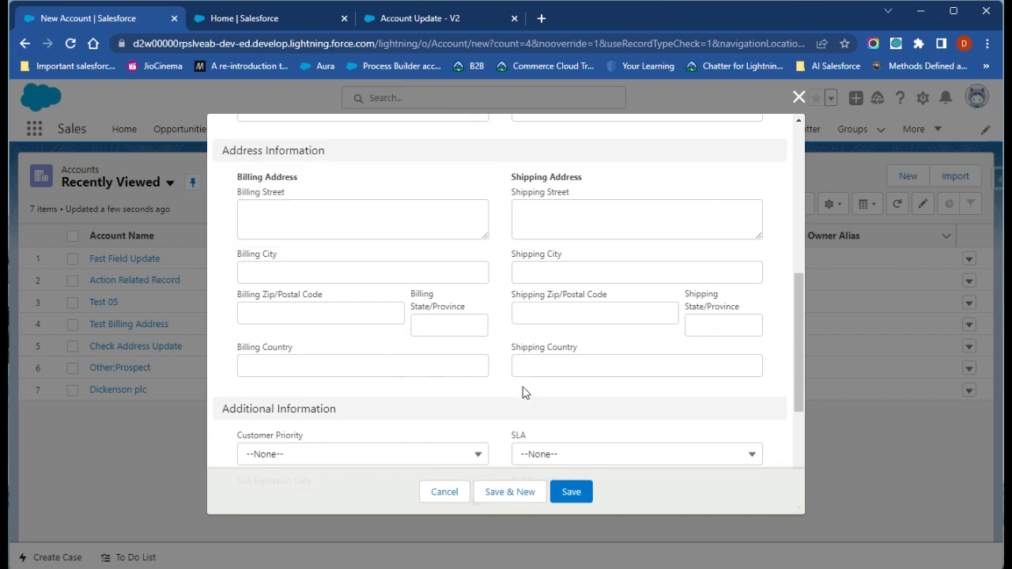
- Set the shipping street to Test and the shipping city to Delhi, leave the billing address blank, and save the account
scroll(514, 411, down, 3)
scroll(469, 418, up, 3)
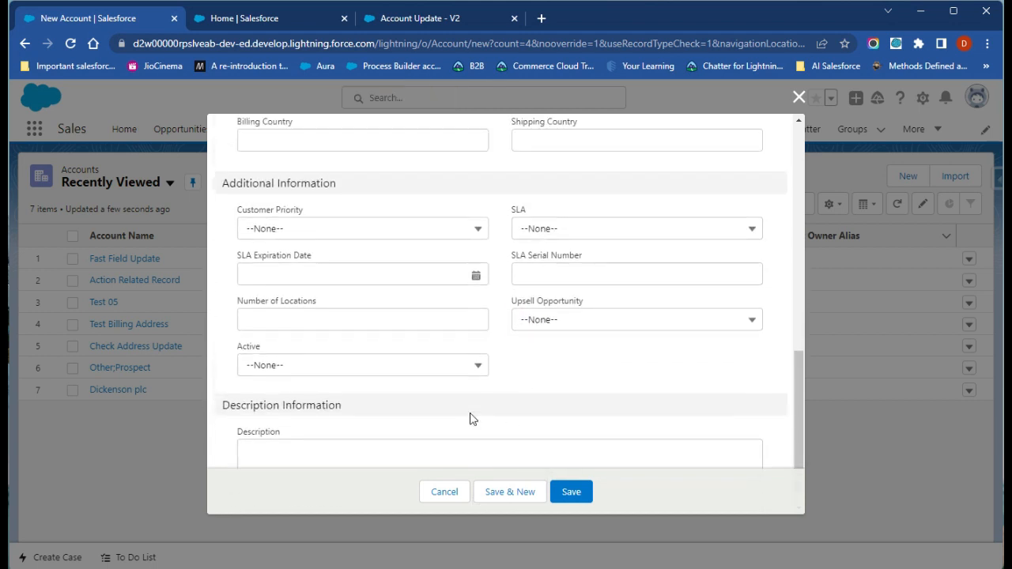
scroll(499, 391, up, 3)
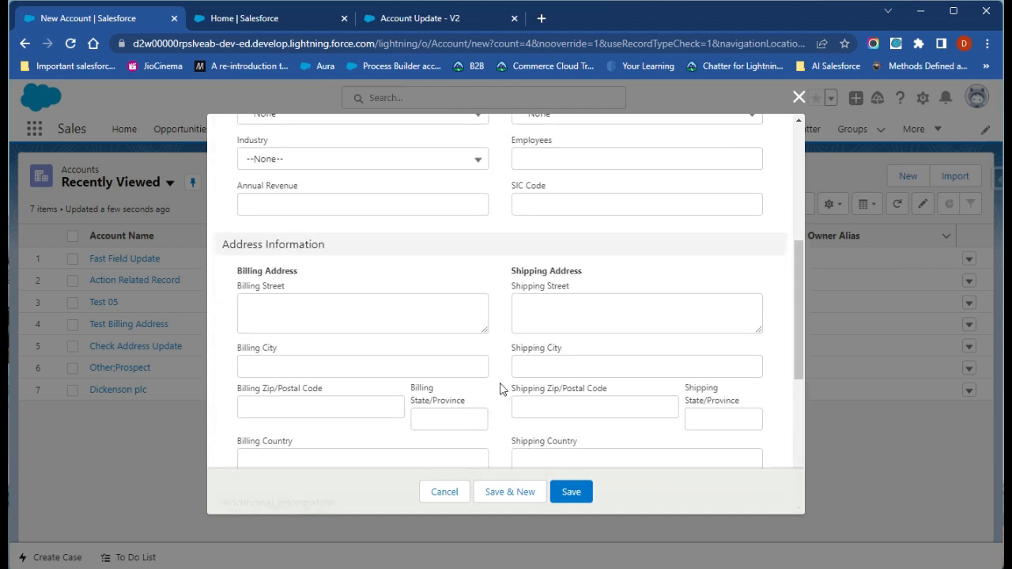
click(556, 307)
text(Test)
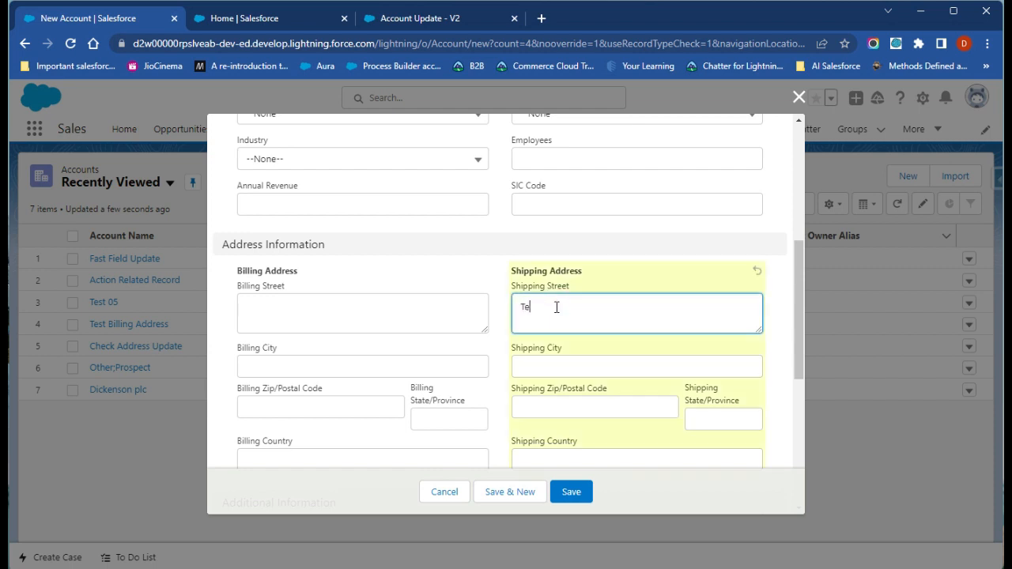
key(Tab)
text(o)
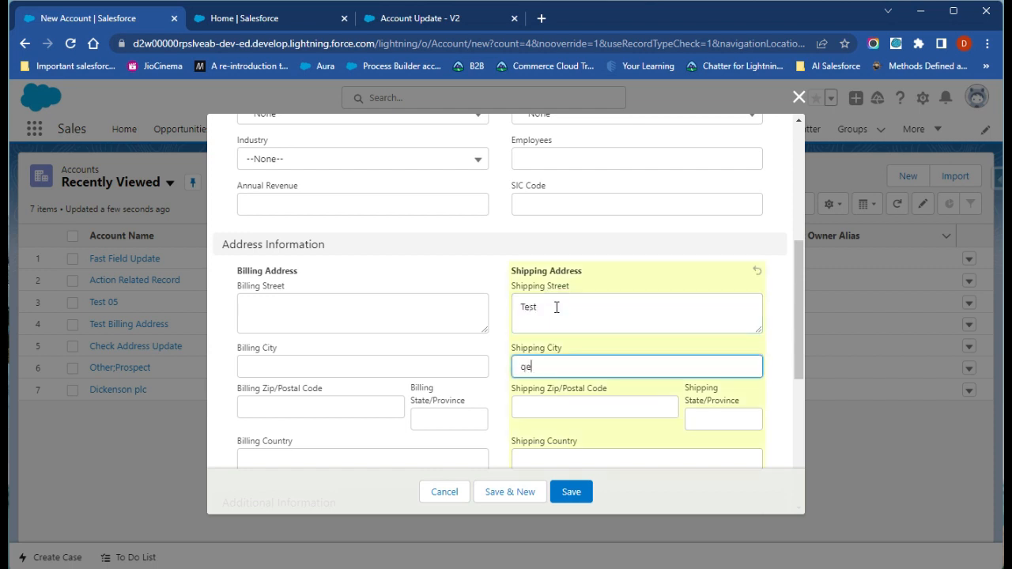
text(elhi)
double_click(594, 368)
text(D)
click(490, 376)
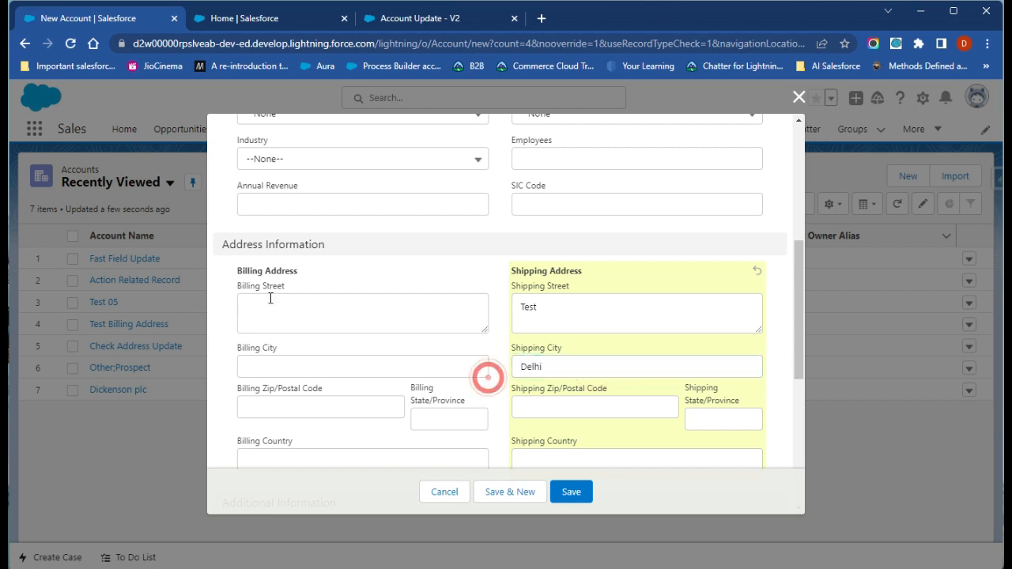
click(571, 492)
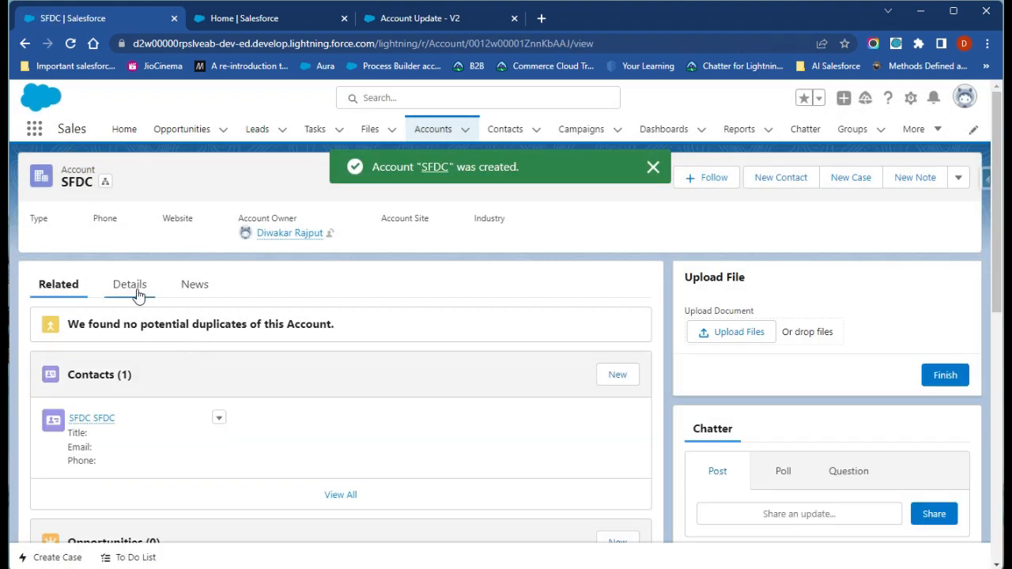
- Compare the billing address with the shipping address in the SFDC account's details
click(133, 286)
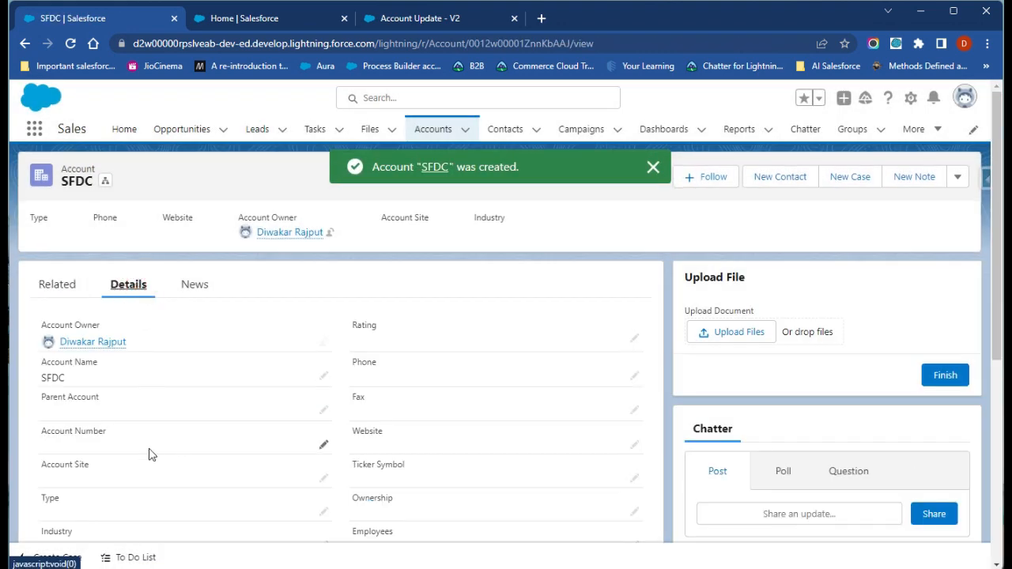
scroll(115, 473, down, 2)
scroll(114, 473, down, 3)
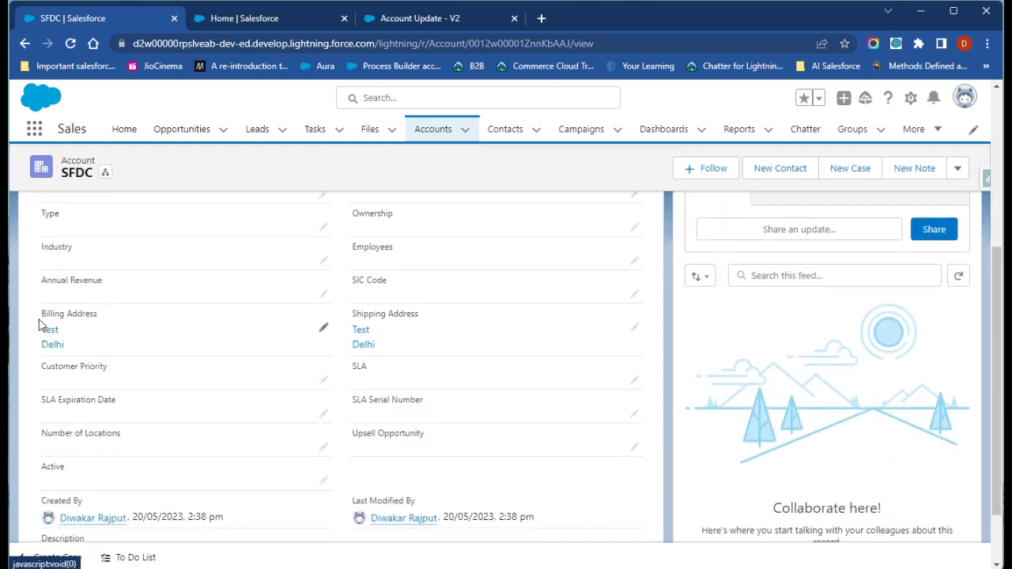
drag(38, 313, 106, 319)
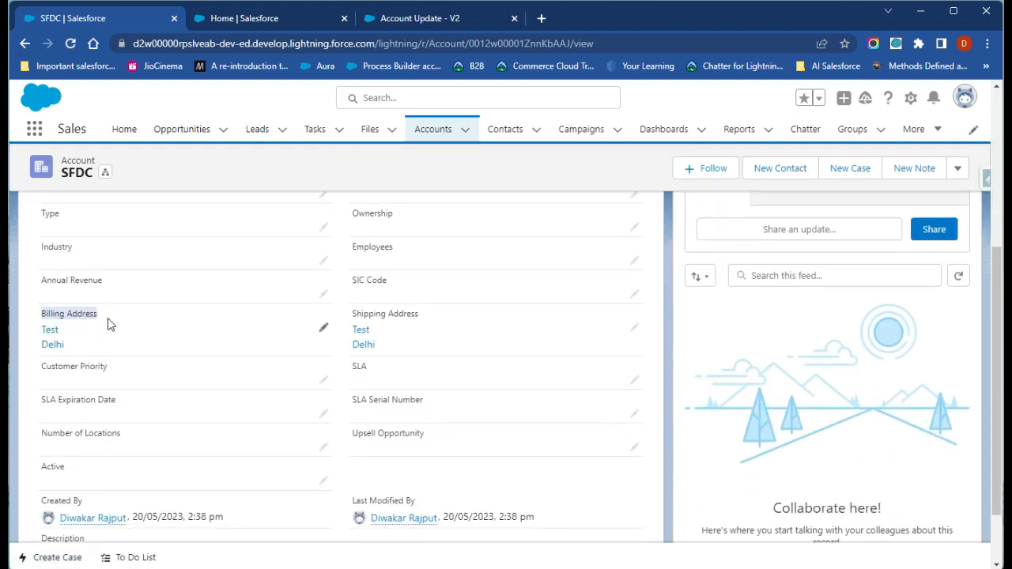
drag(348, 316, 425, 324)
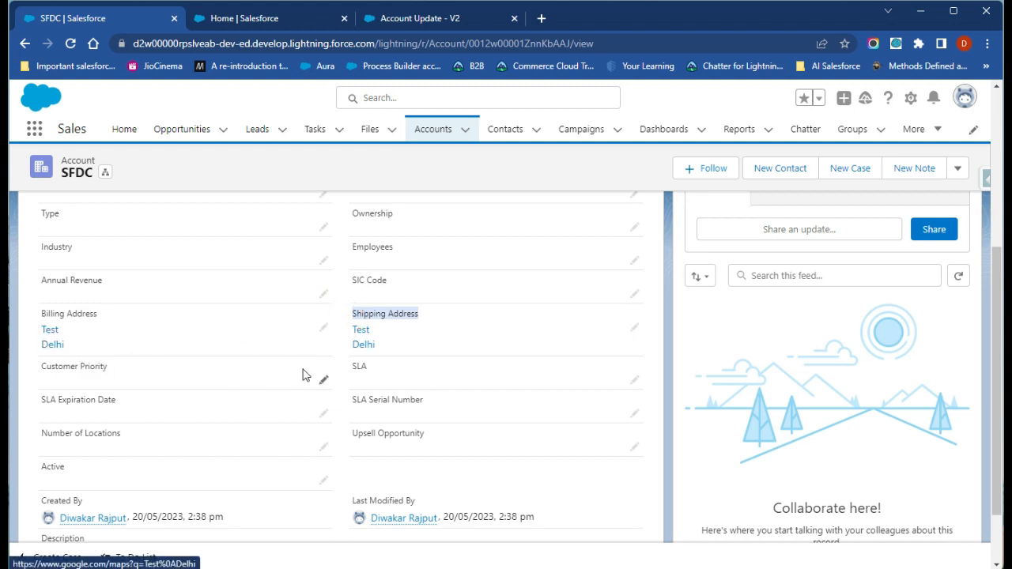
click(344, 349)
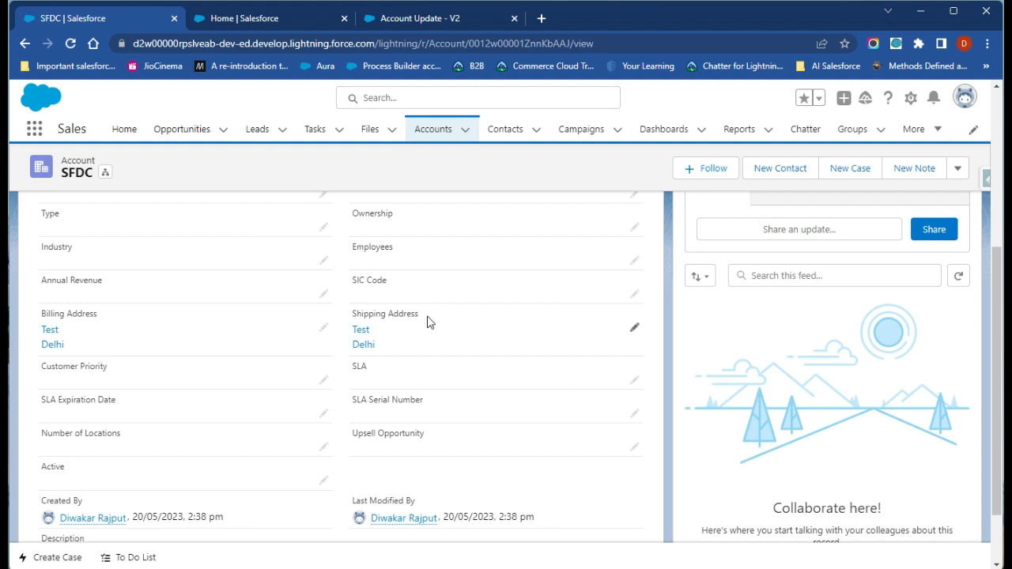
drag(427, 321, 349, 321)
click(344, 320)
scroll(199, 432, up, 1)
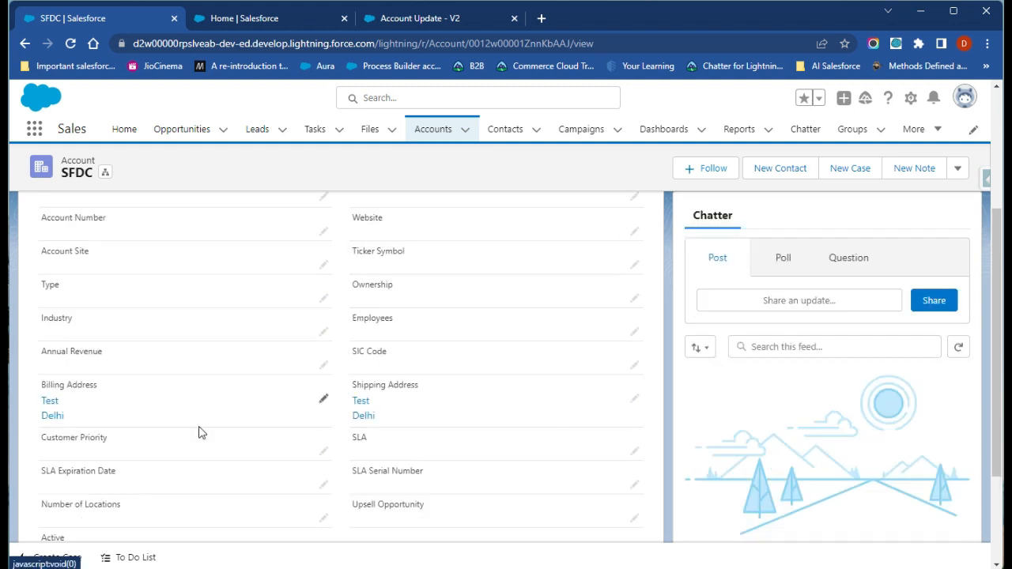